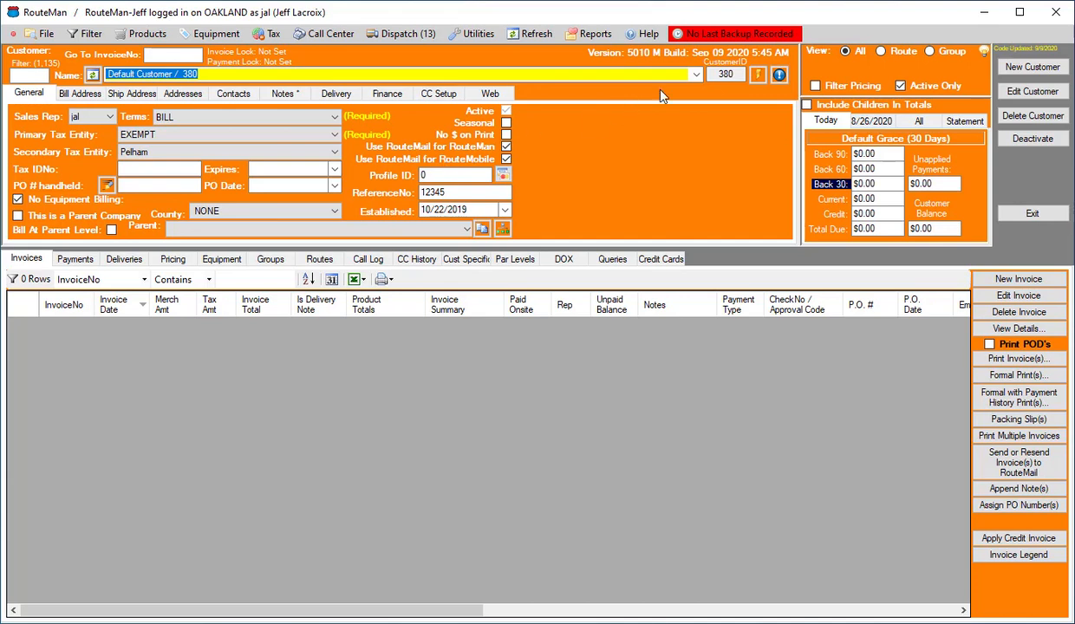
# Select the customer Target # 24 North Druid Hills and view the routes it is assigned to
pyautogui.click(671, 72)
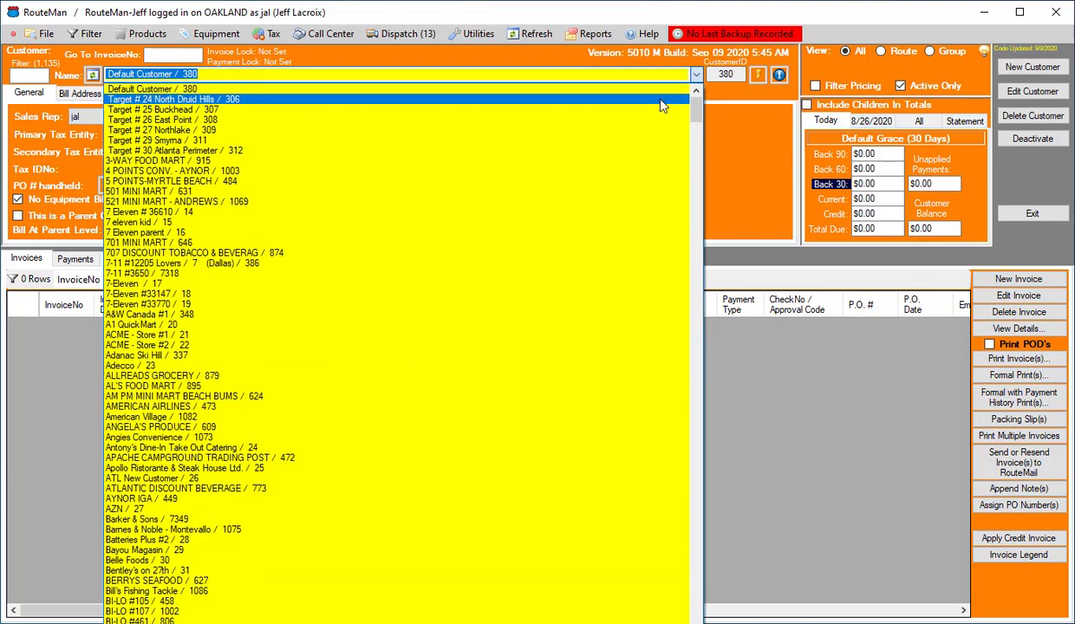
pyautogui.click(642, 99)
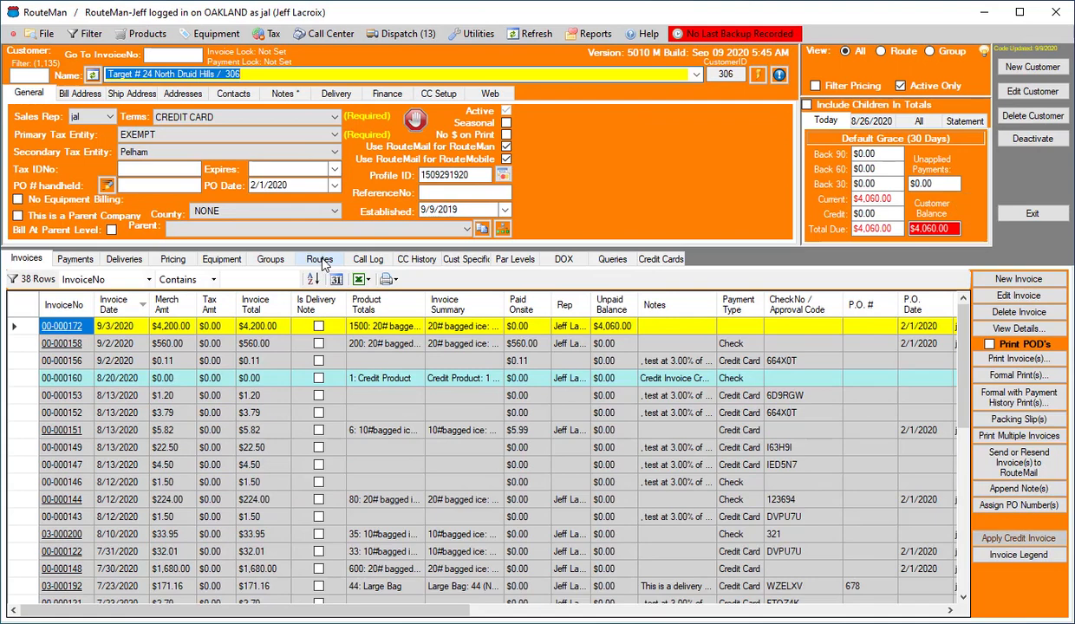
pyautogui.click(319, 258)
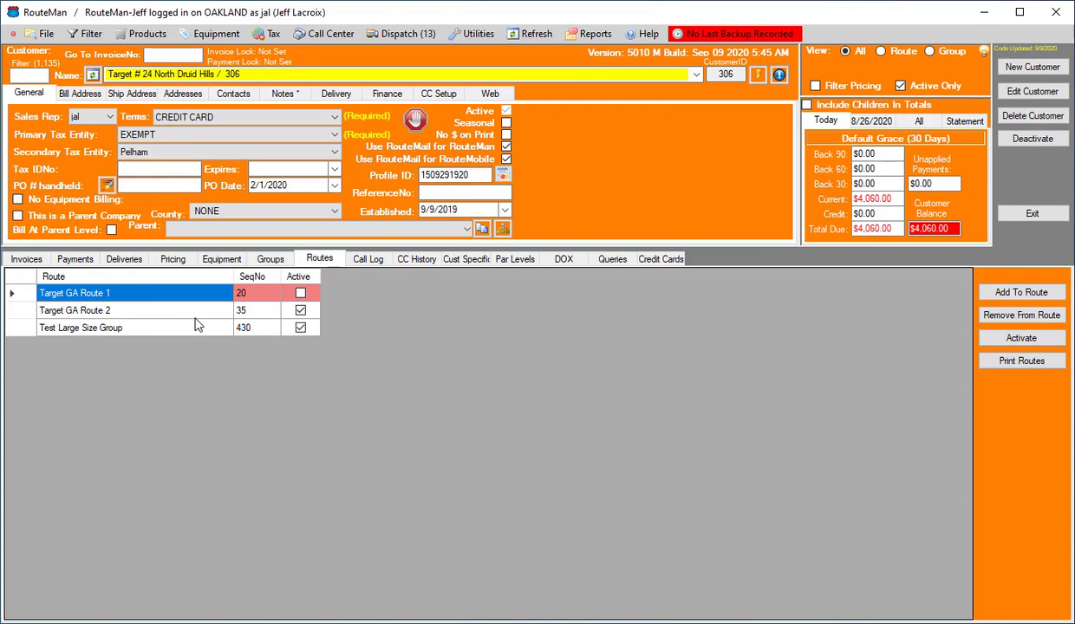
# Open the Routes window and look through the list of existing routes
pyautogui.click(57, 34)
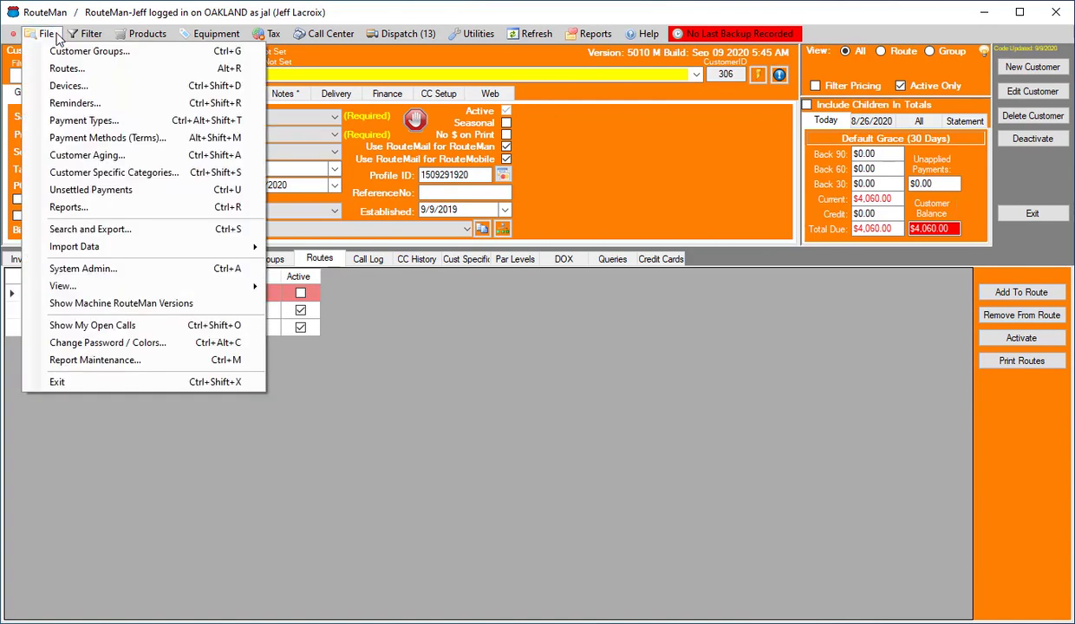
pyautogui.click(60, 77)
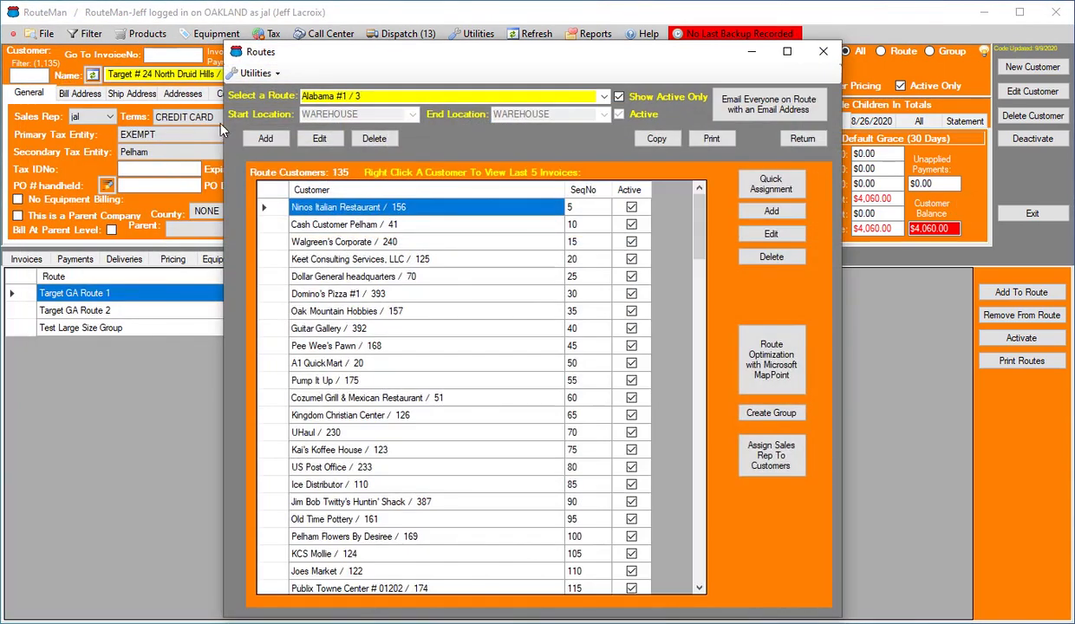
pyautogui.click(579, 96)
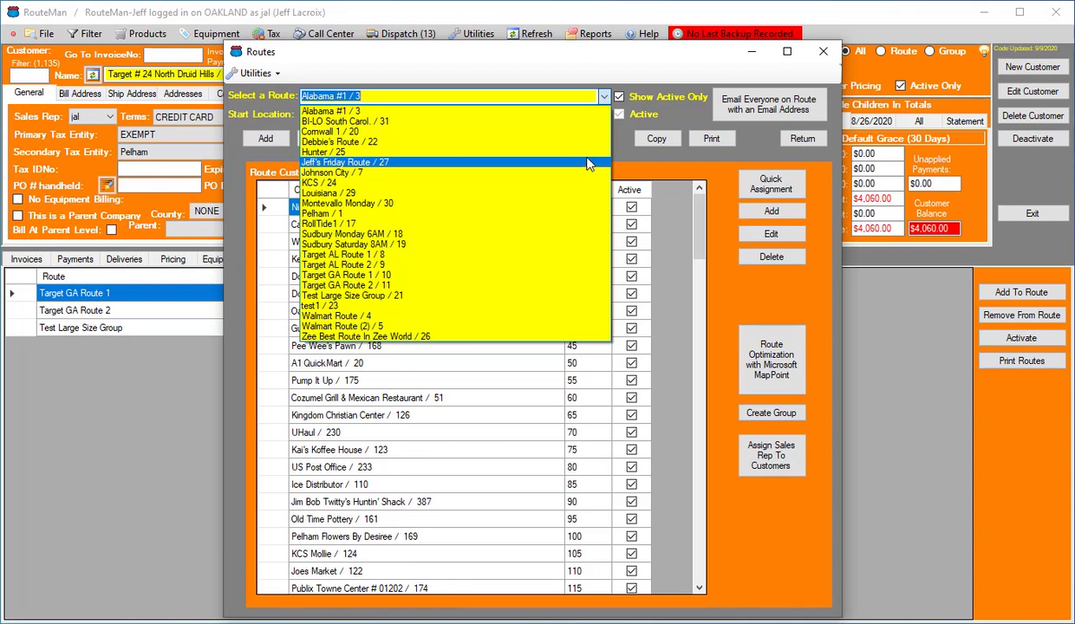
pyautogui.click(675, 110)
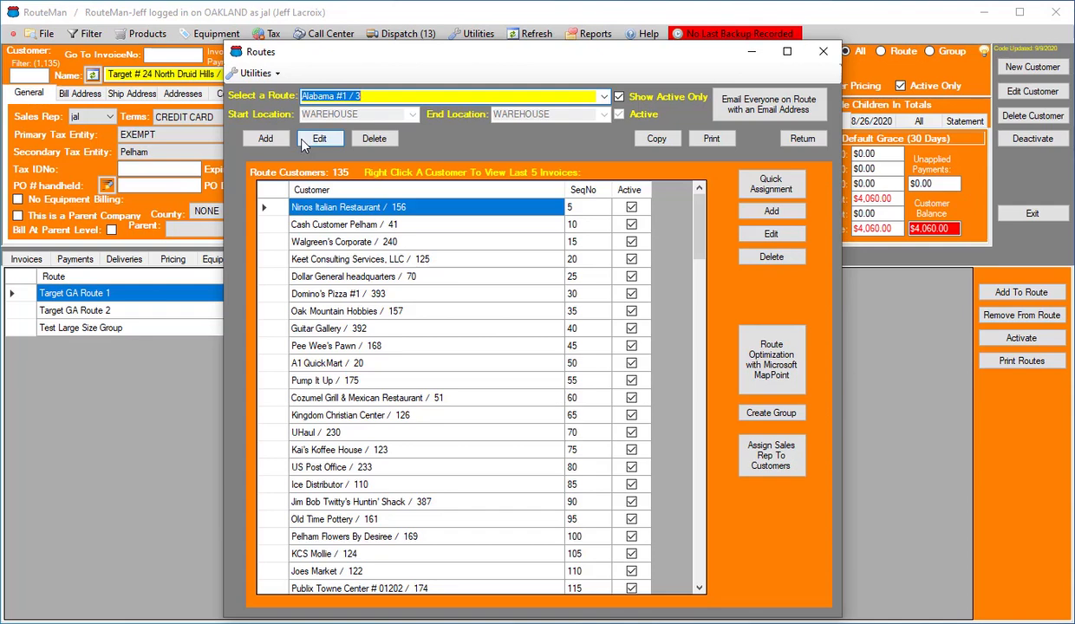
pyautogui.click(607, 99)
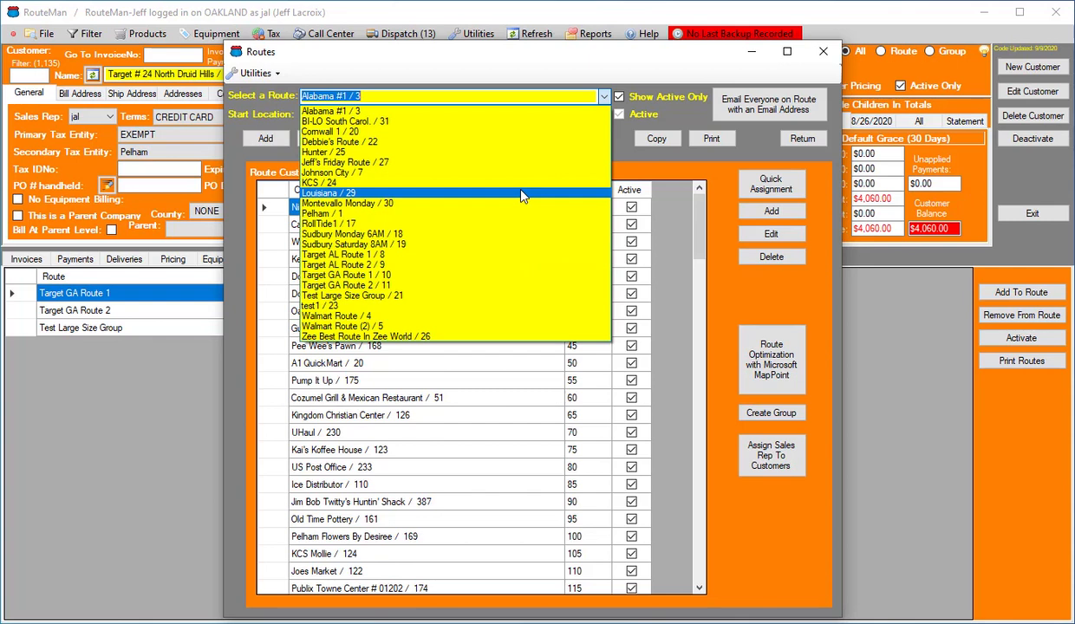
pyautogui.click(291, 106)
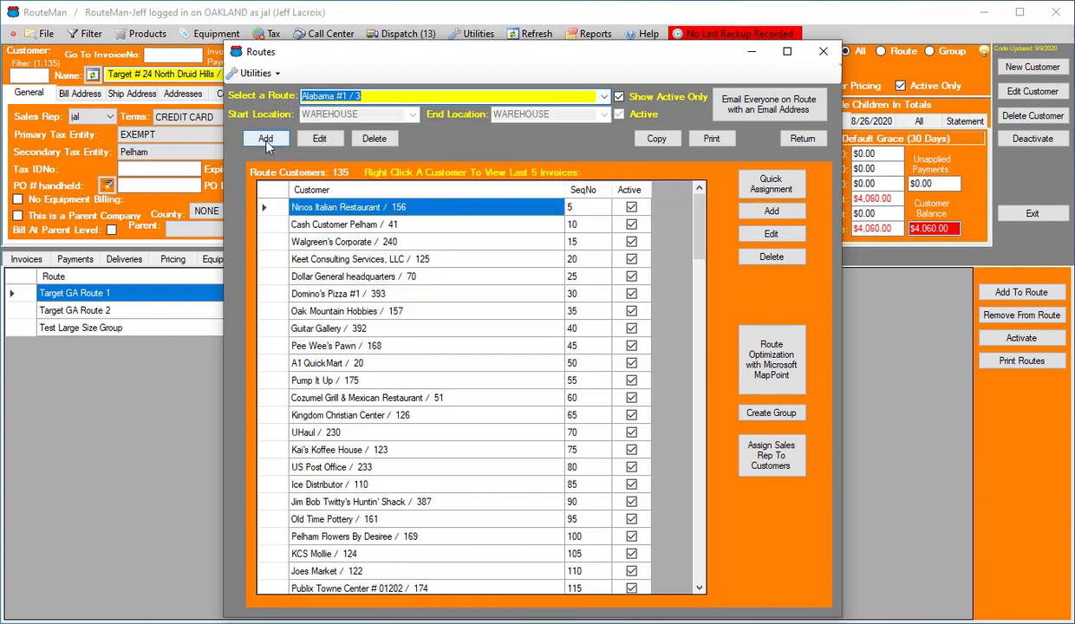
# Add a new route named Hoover Tuesday with Birmingham Warehouse as both its start and end location
pyautogui.click(265, 139)
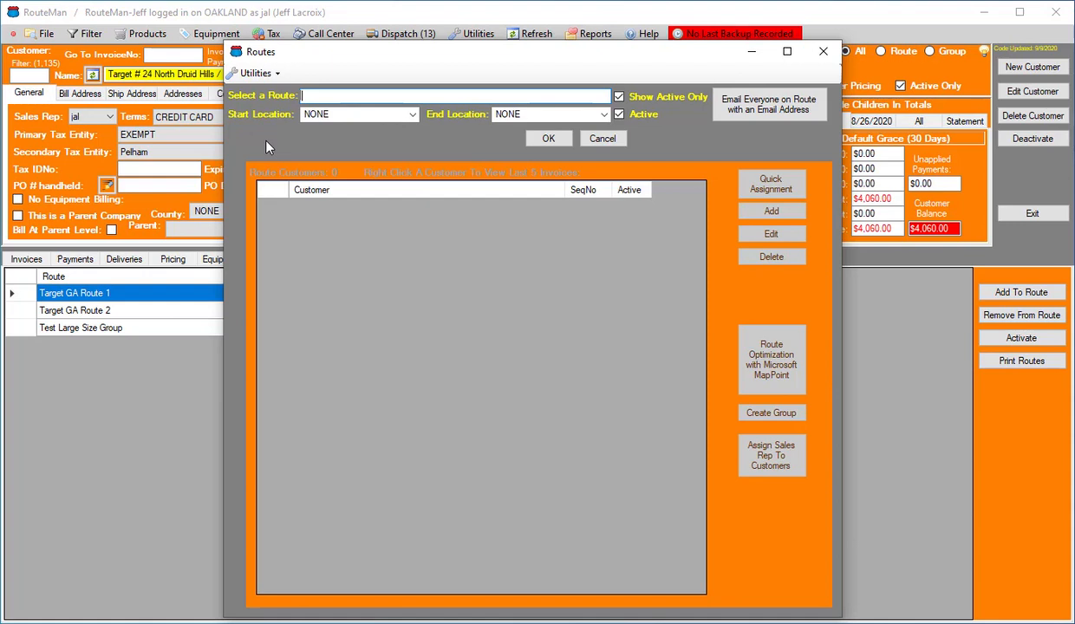
pyautogui.write('Hoover Tuesday')
pyautogui.click(413, 116)
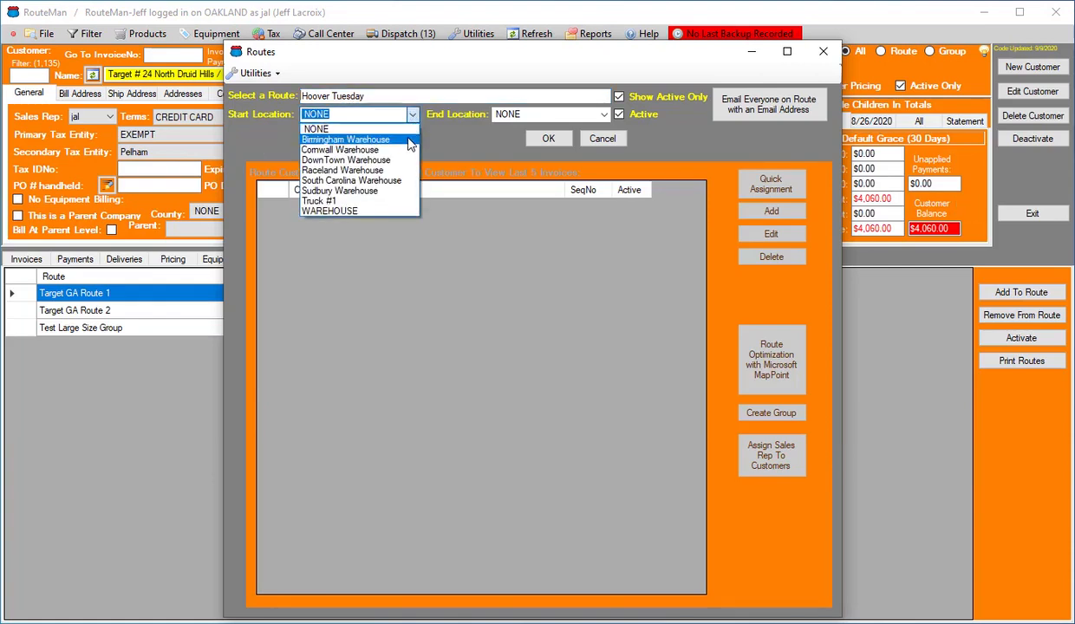
pyautogui.click(410, 141)
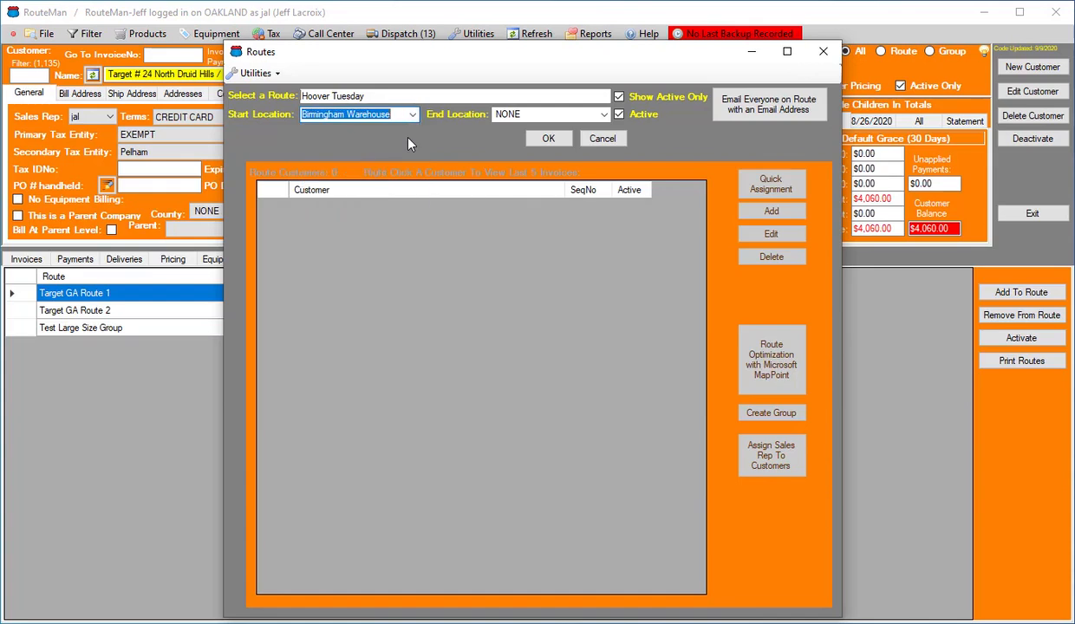
pyautogui.click(604, 115)
pyautogui.click(584, 137)
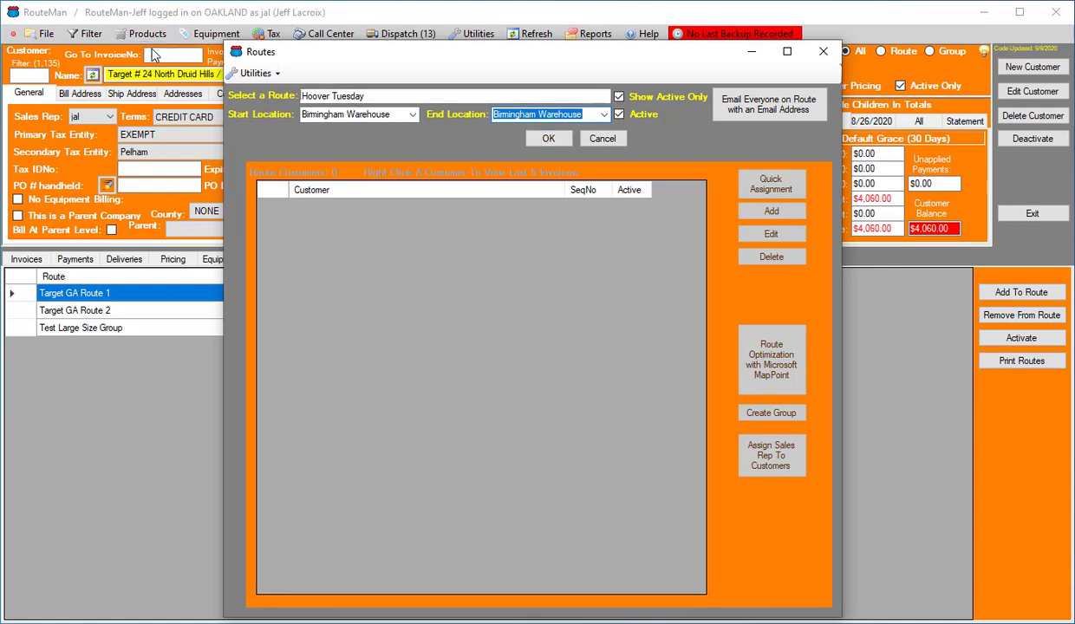
pyautogui.click(544, 138)
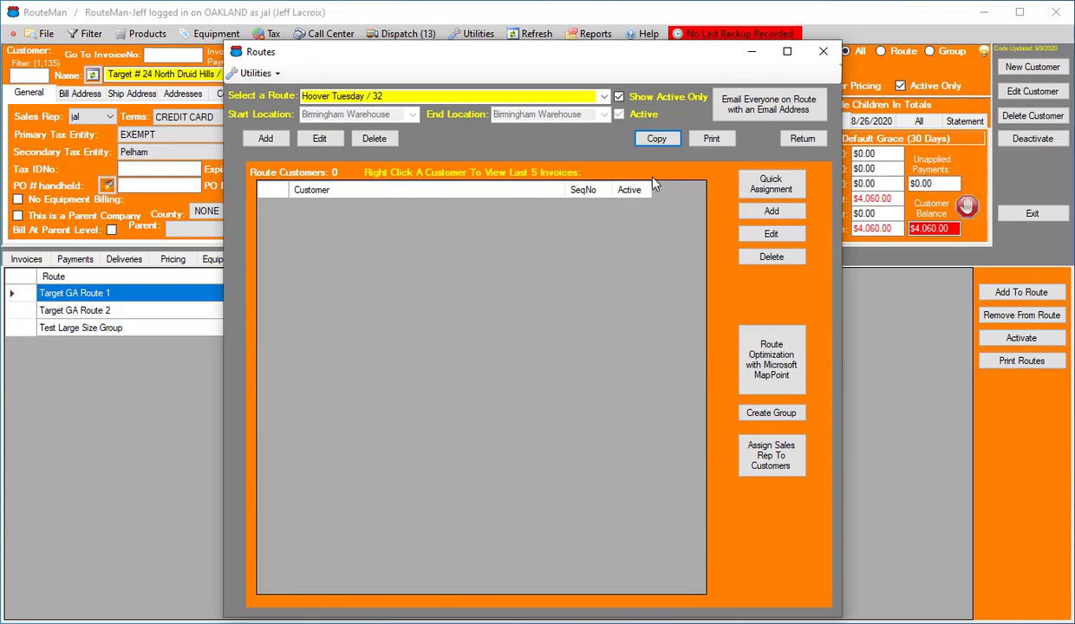
# Add the customer Yogurt Mountain-Hoover to the Hoover Tuesday route
pyautogui.click(772, 212)
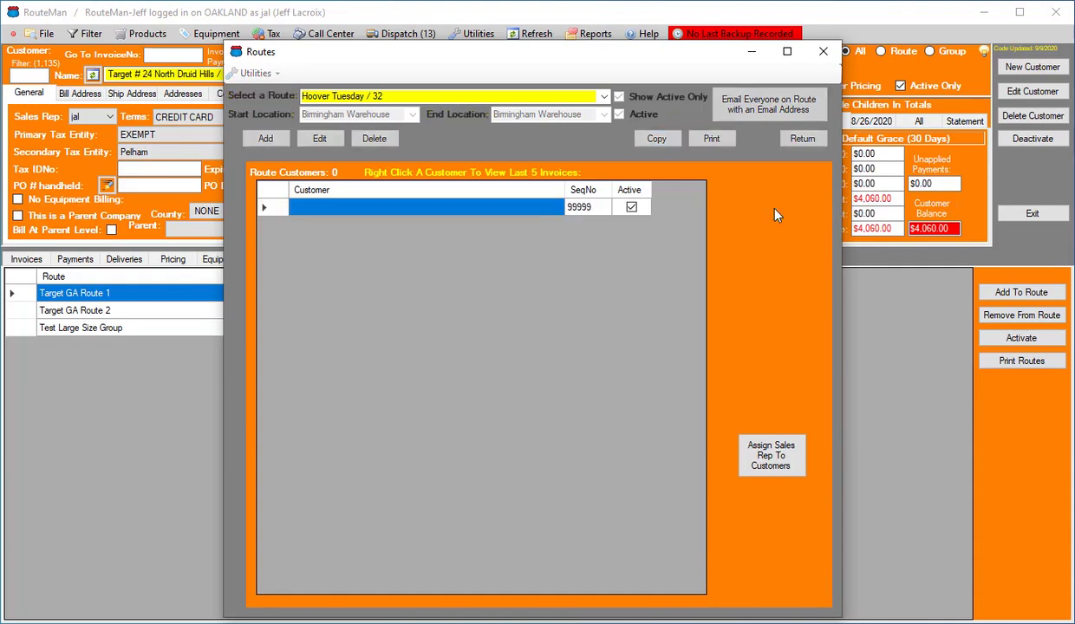
pyautogui.click(528, 209)
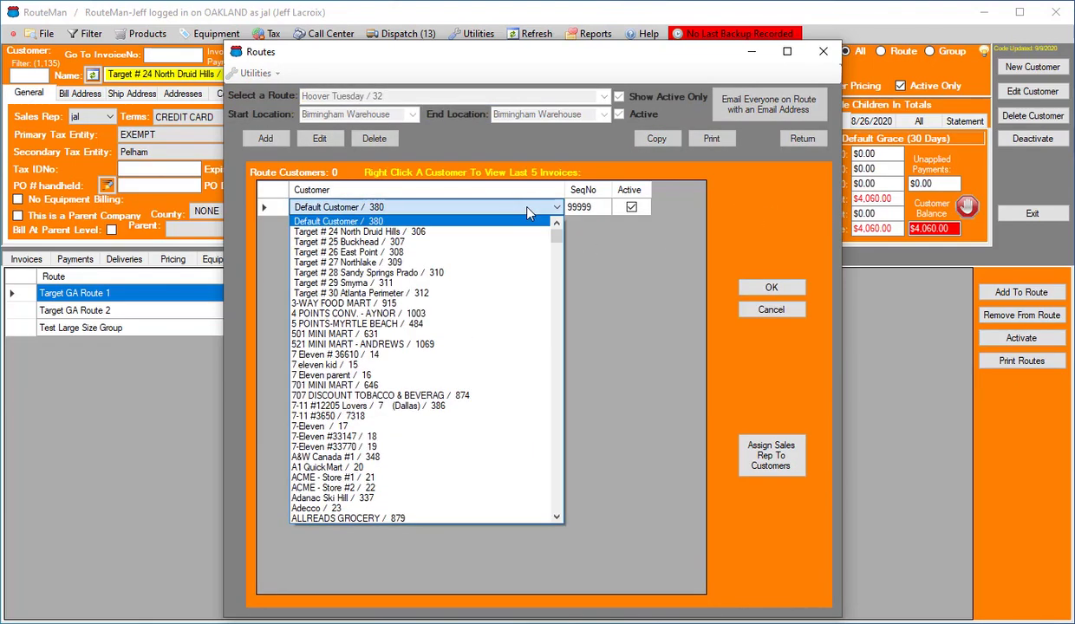
pyautogui.press('y')
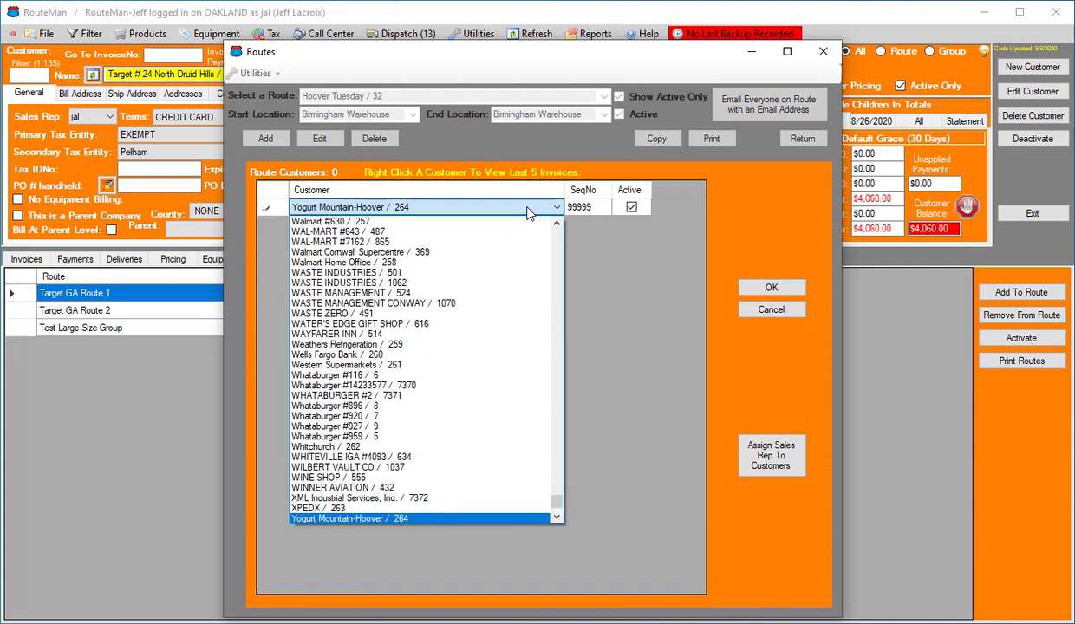
pyautogui.click(497, 203)
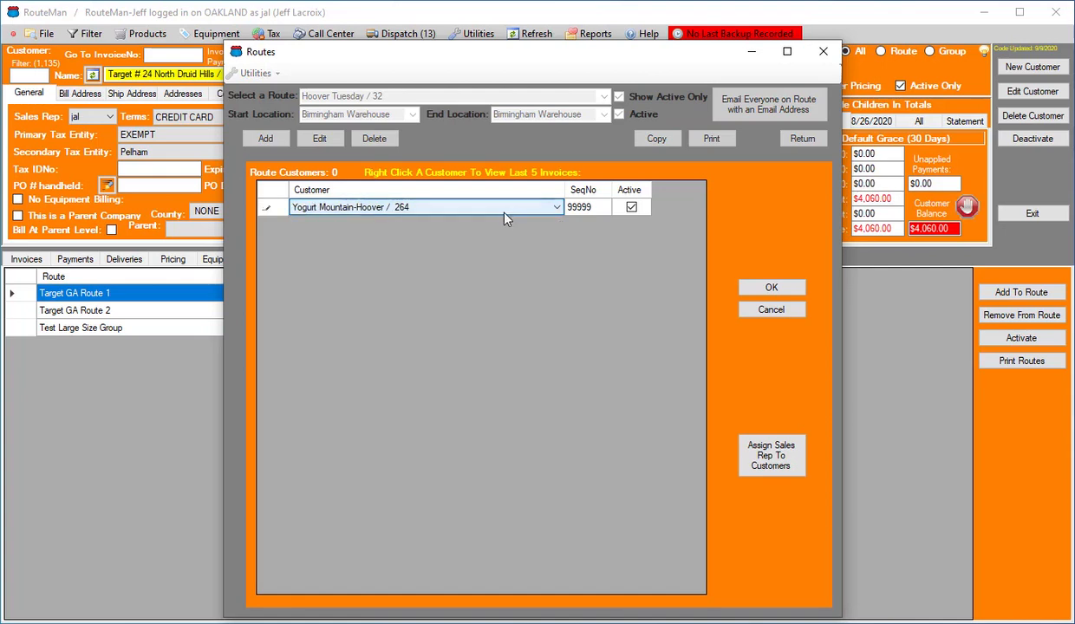
pyautogui.click(745, 289)
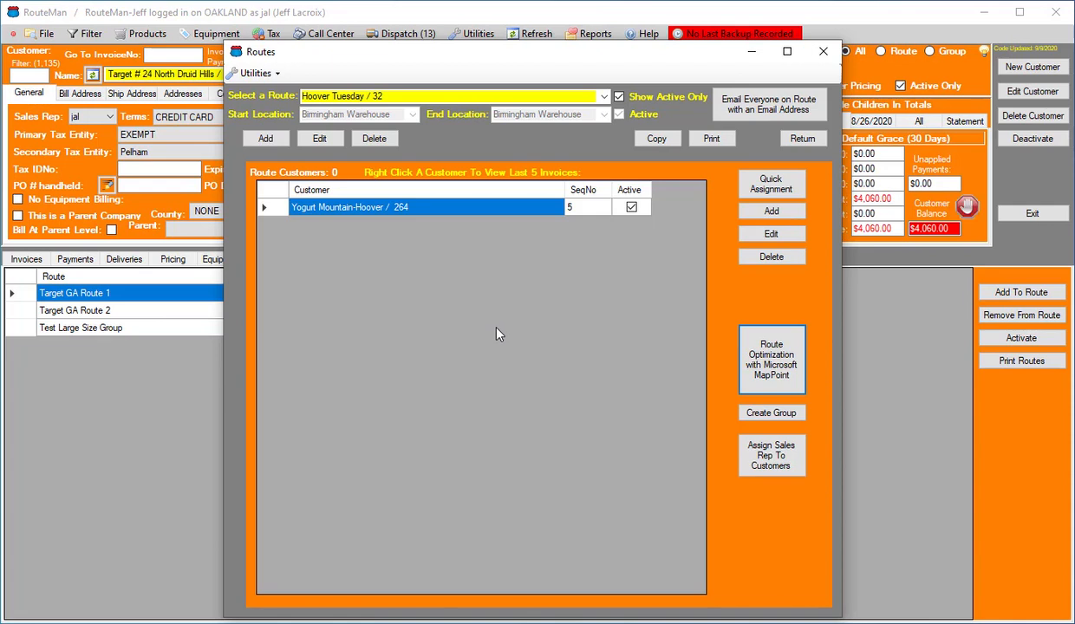
# Open Quick Assignment for the route, filter the customers to ShipCity containing "hoover", and check their shipping cities
pyautogui.click(787, 188)
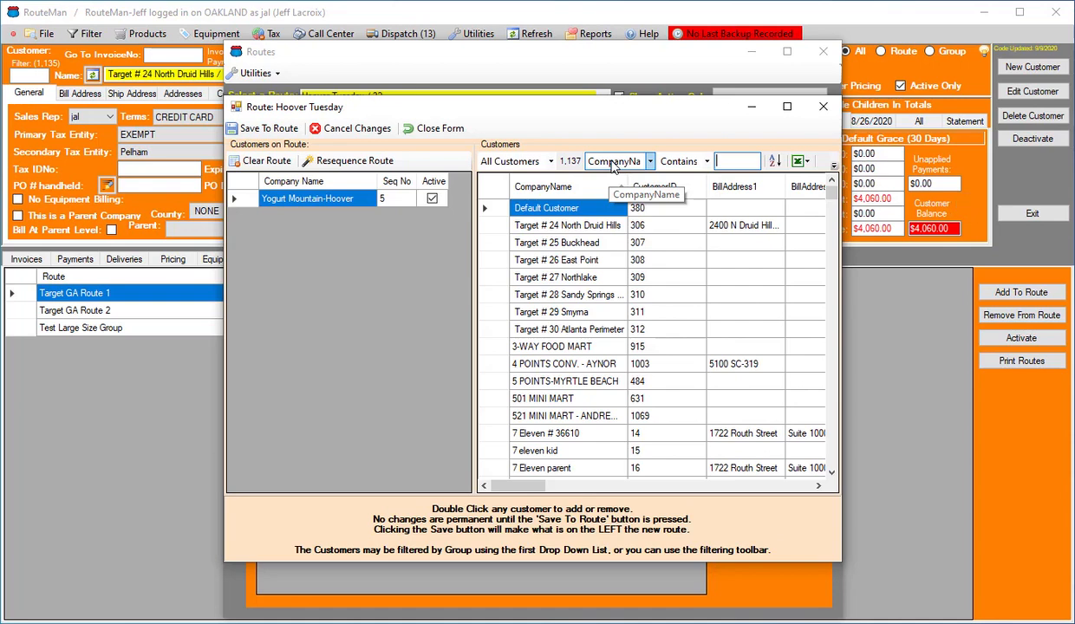
pyautogui.click(614, 162)
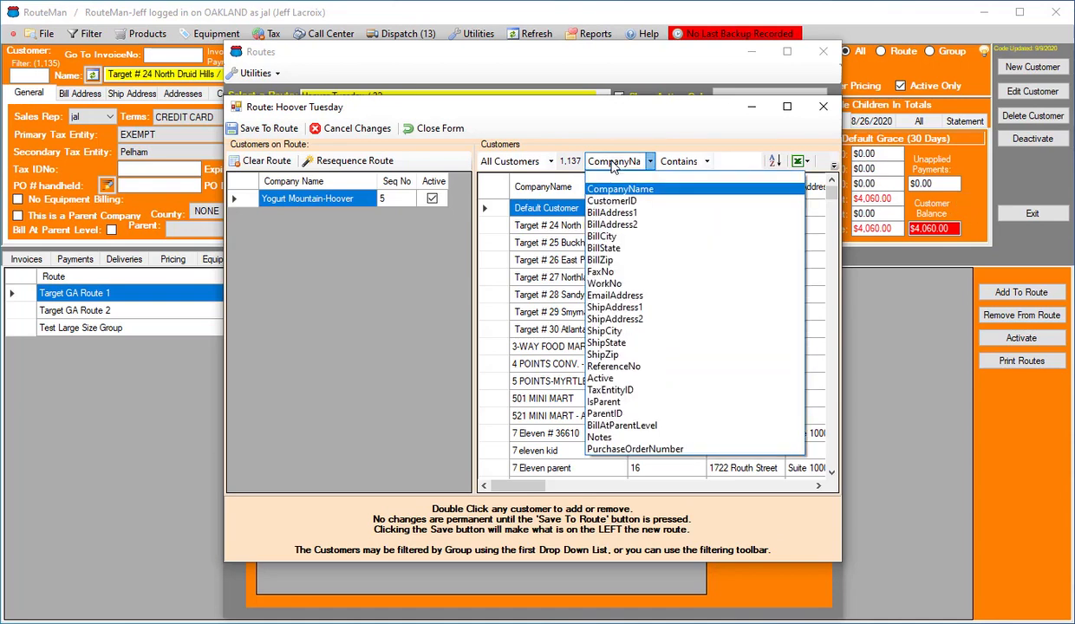
pyautogui.click(629, 333)
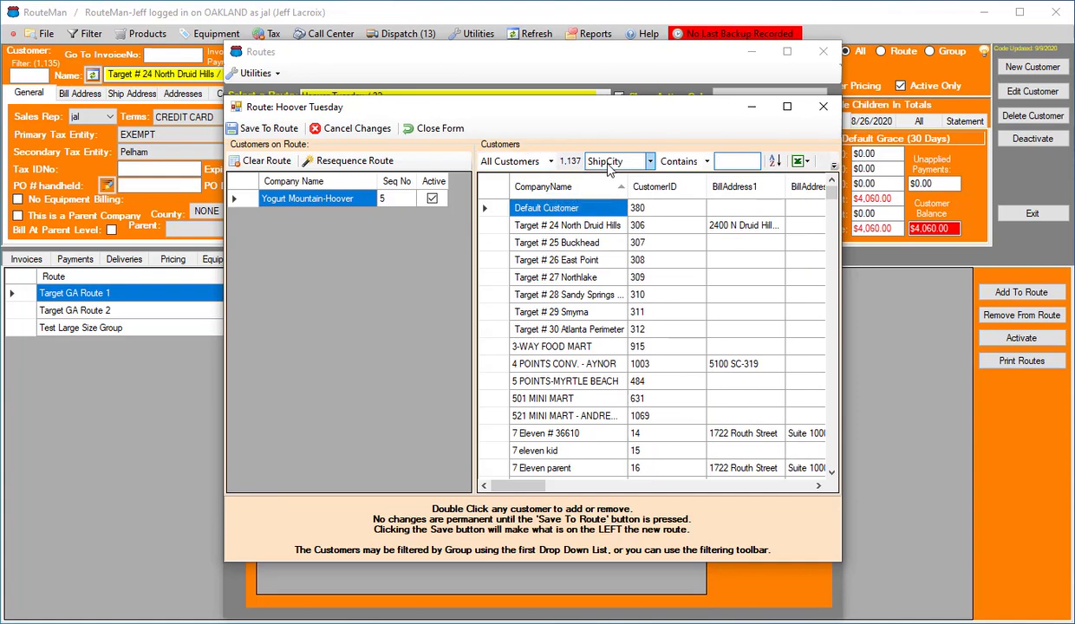
pyautogui.write('hoover')
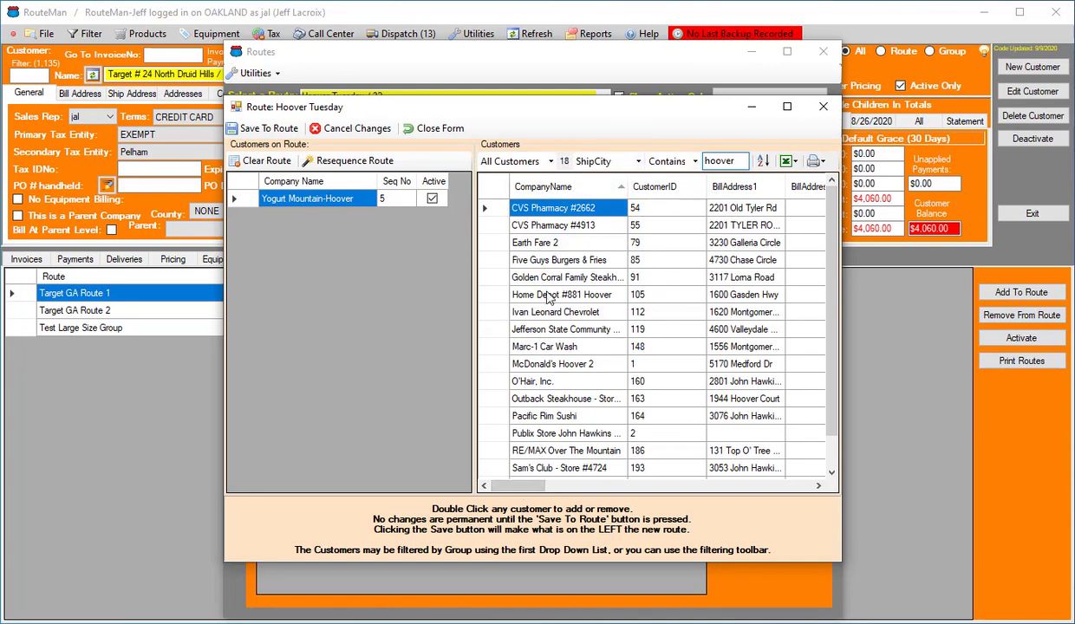
pyautogui.moveTo(526, 495); pyautogui.dragTo(681, 508)
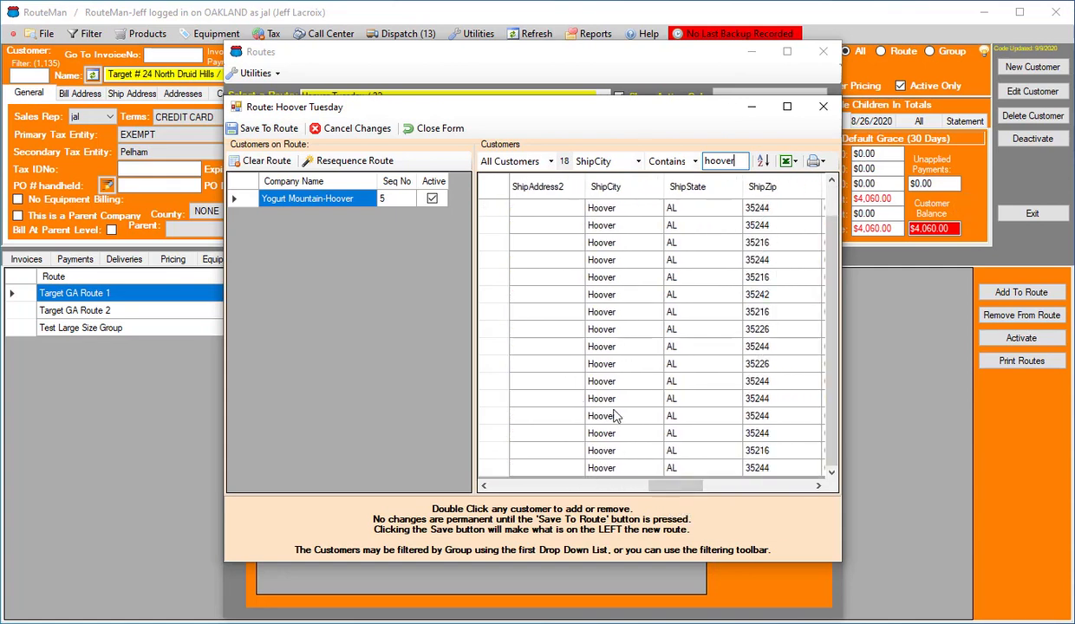
pyautogui.click(653, 492)
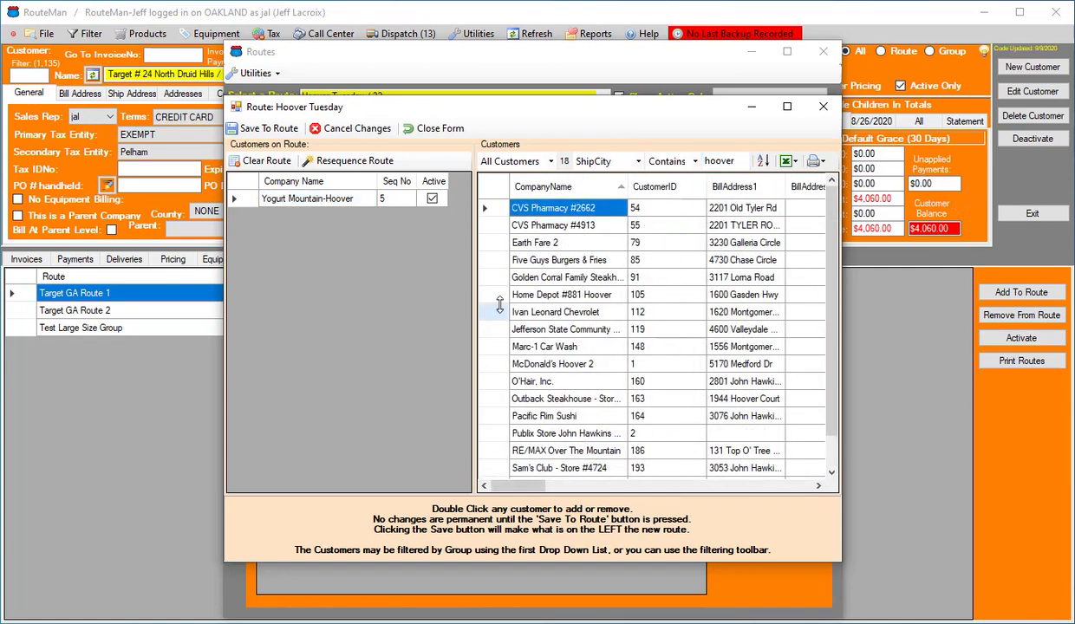
# Add every filtered Hoover customer to the route in listed order, from CVS Pharmacy #2662 through Walmart #1229
pyautogui.doubleClick(544, 213)
pyautogui.doubleClick(552, 213)
pyautogui.doubleClick(553, 213)
pyautogui.doubleClick(552, 214)
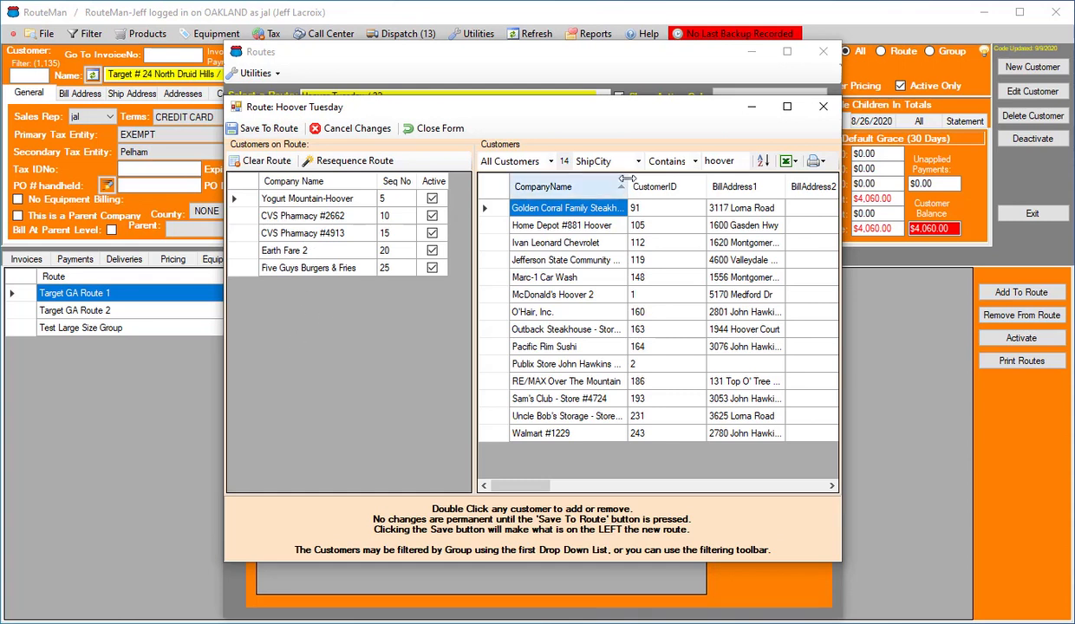
pyautogui.doubleClick(577, 209)
pyautogui.doubleClick(578, 209)
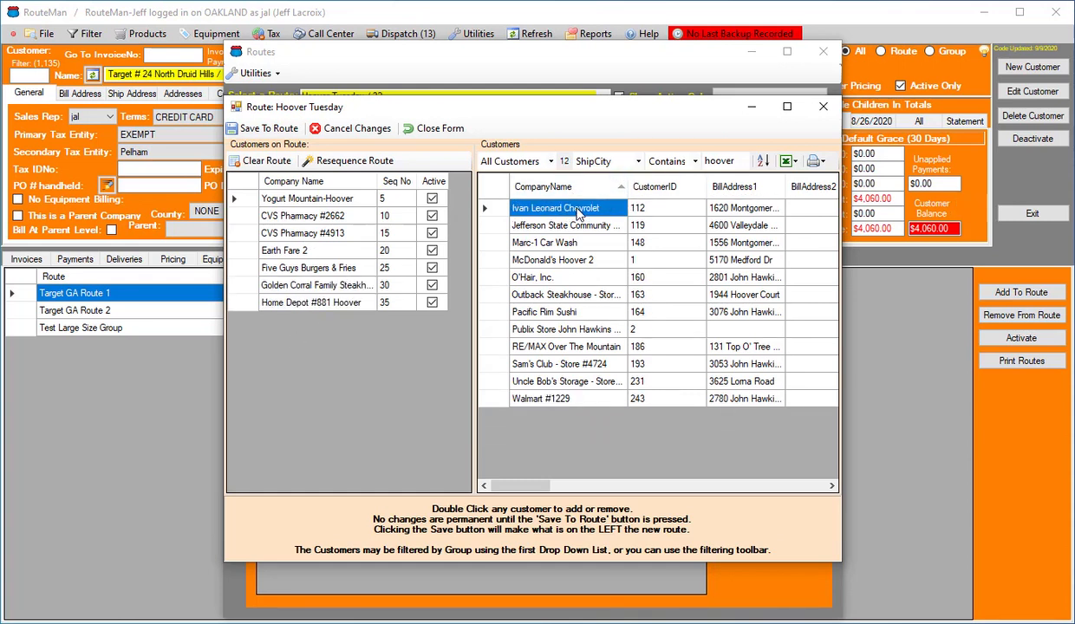
pyautogui.doubleClick(578, 209)
pyautogui.doubleClick(577, 209)
pyautogui.doubleClick(578, 209)
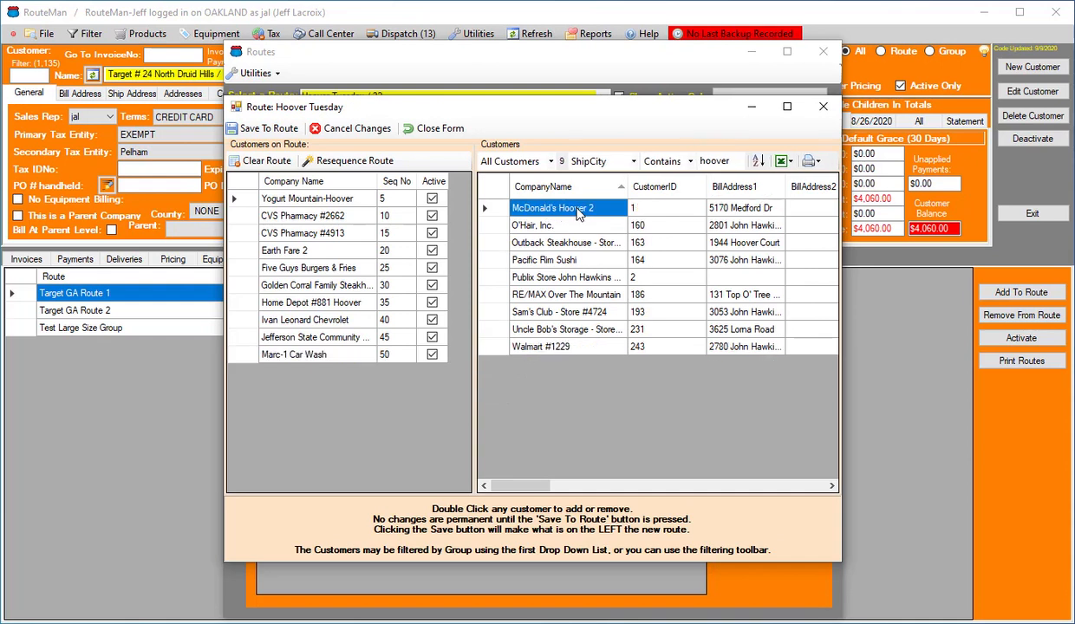
pyautogui.doubleClick(577, 209)
pyautogui.doubleClick(578, 209)
pyautogui.doubleClick(578, 209)
pyautogui.doubleClick(578, 209)
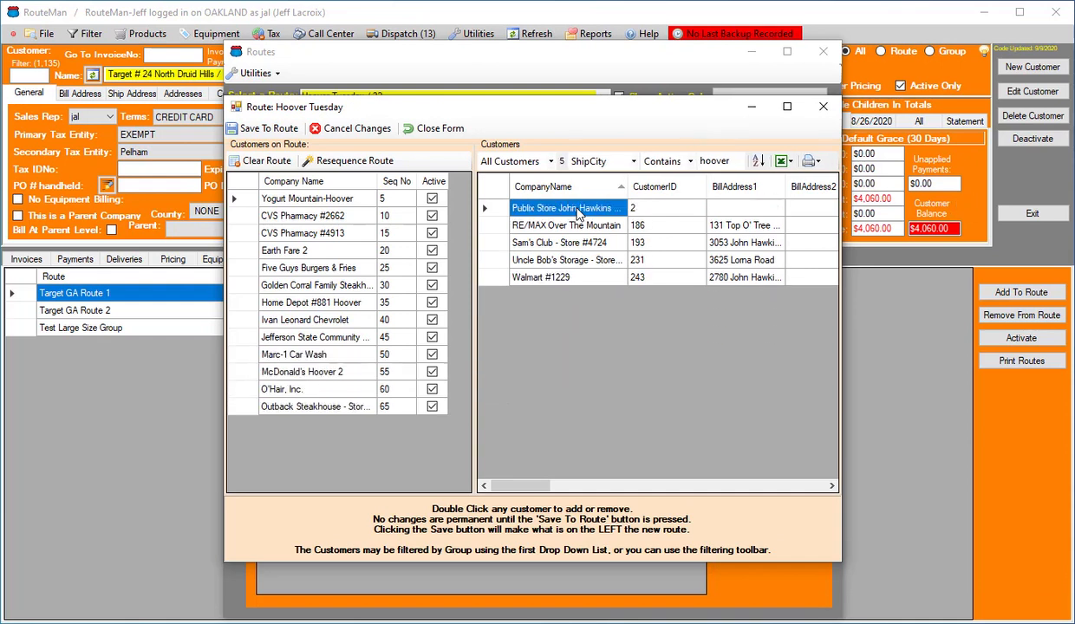
pyautogui.doubleClick(578, 209)
pyautogui.doubleClick(578, 209)
pyautogui.doubleClick(578, 209)
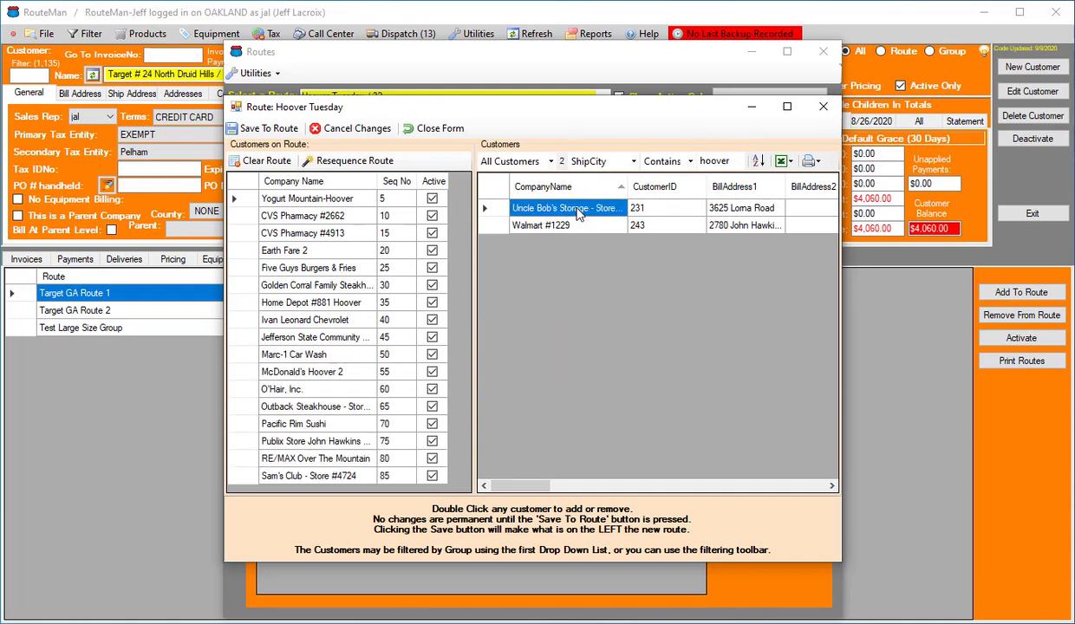
pyautogui.doubleClick(578, 209)
pyautogui.doubleClick(577, 208)
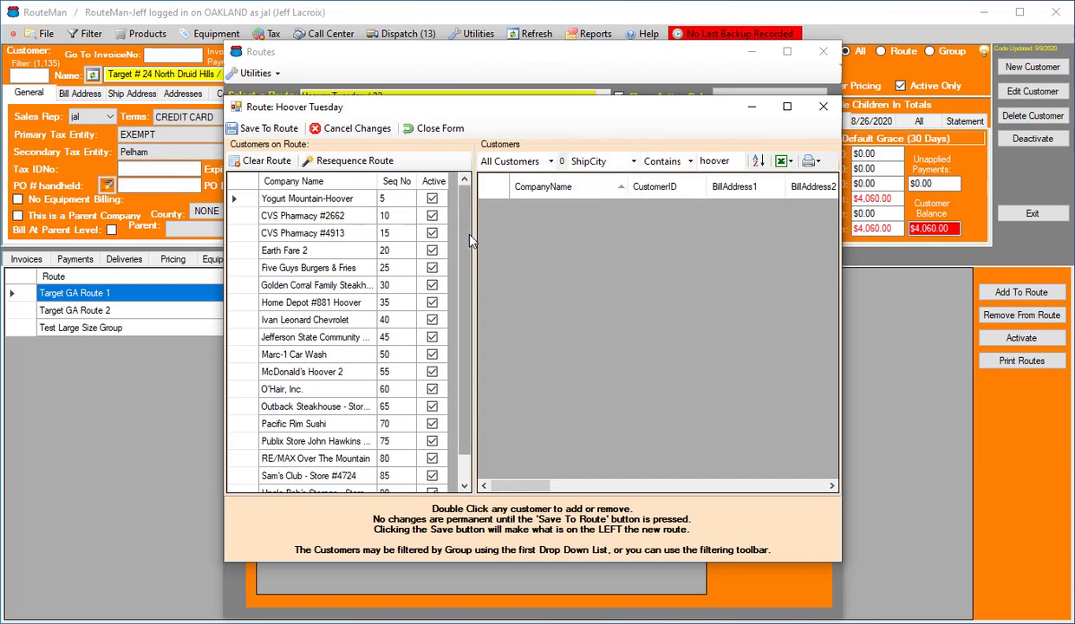
pyautogui.scroll(-1, 455, 227)
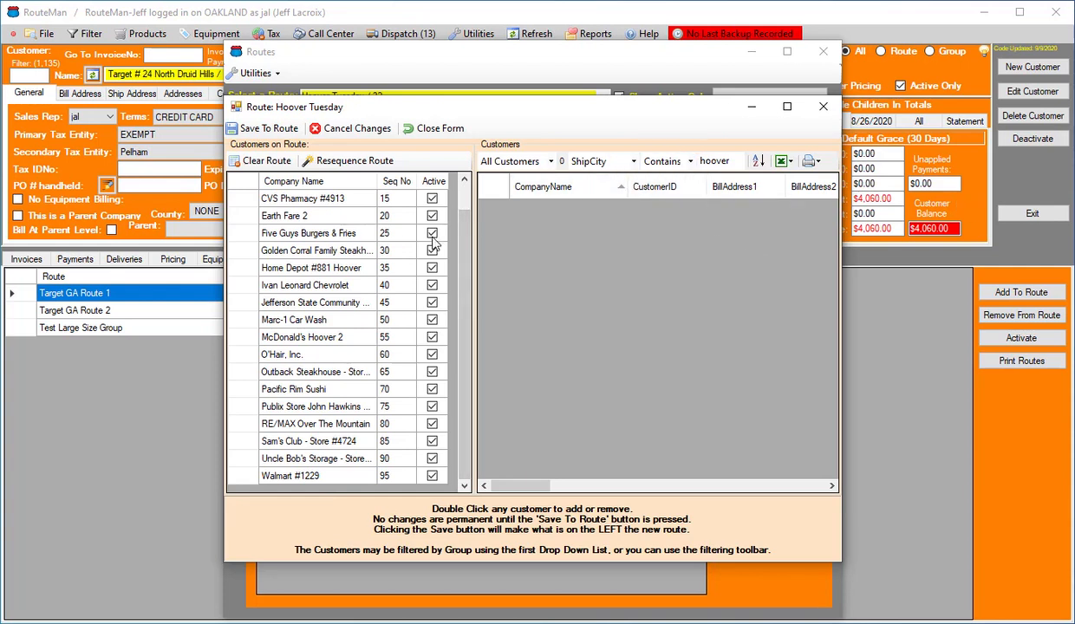
# Clear the "hoover" filter text, review the available filter fields, and save the assigned customers to the route
pyautogui.click(730, 161)
pyautogui.press('BackSpace')
pyautogui.press('BackSpace')
pyautogui.press('BackSpace')
pyautogui.press('BackSpace')
pyautogui.press('BackSpace')
pyautogui.press('BackSpace')
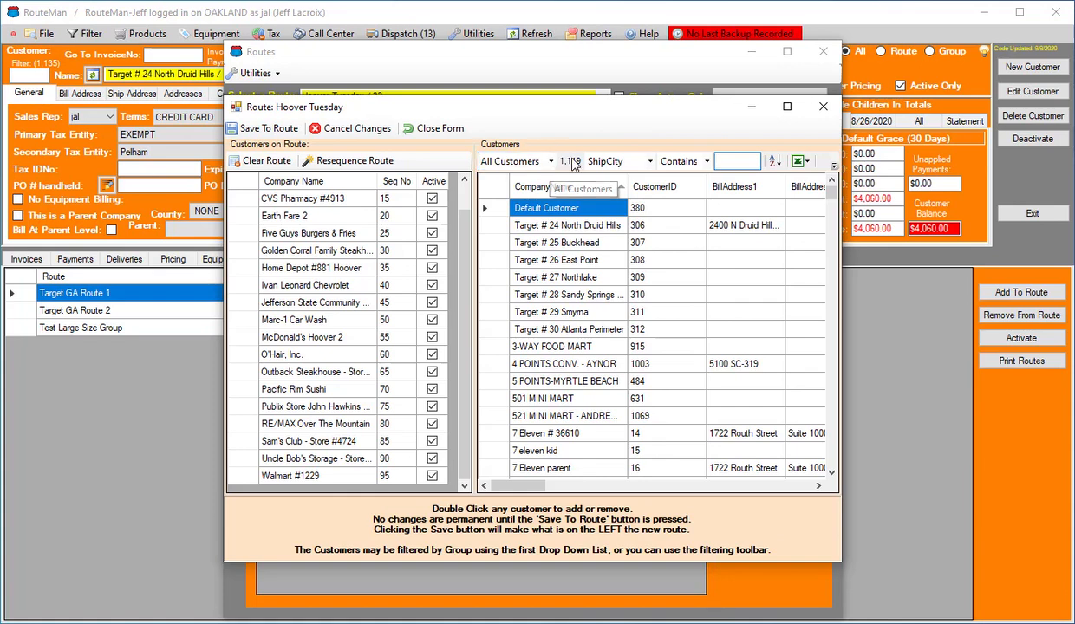
pyautogui.click(642, 165)
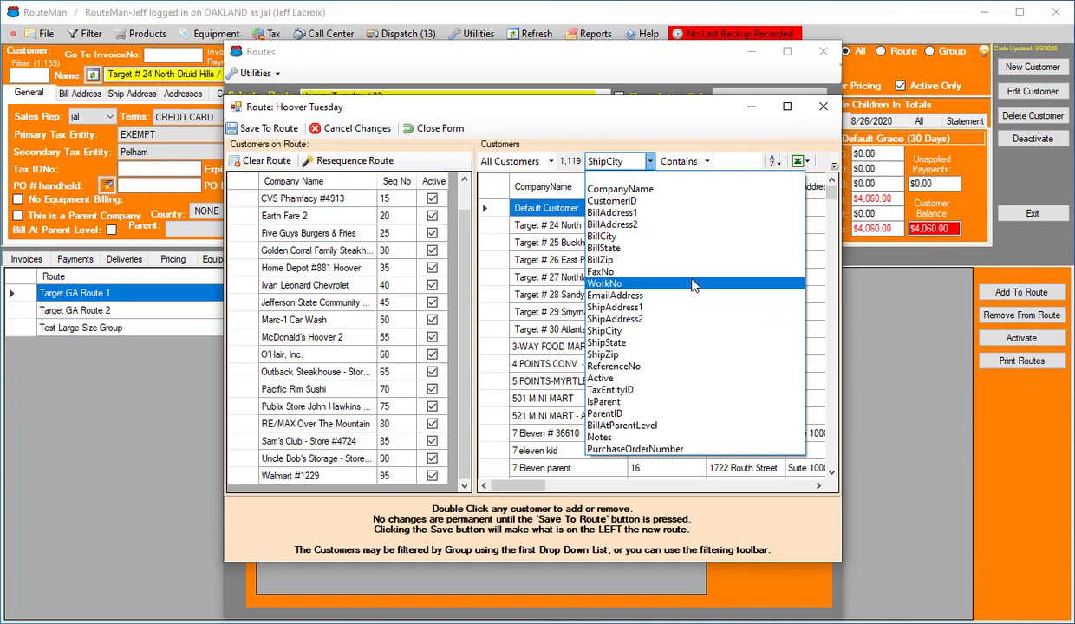
pyautogui.click(651, 138)
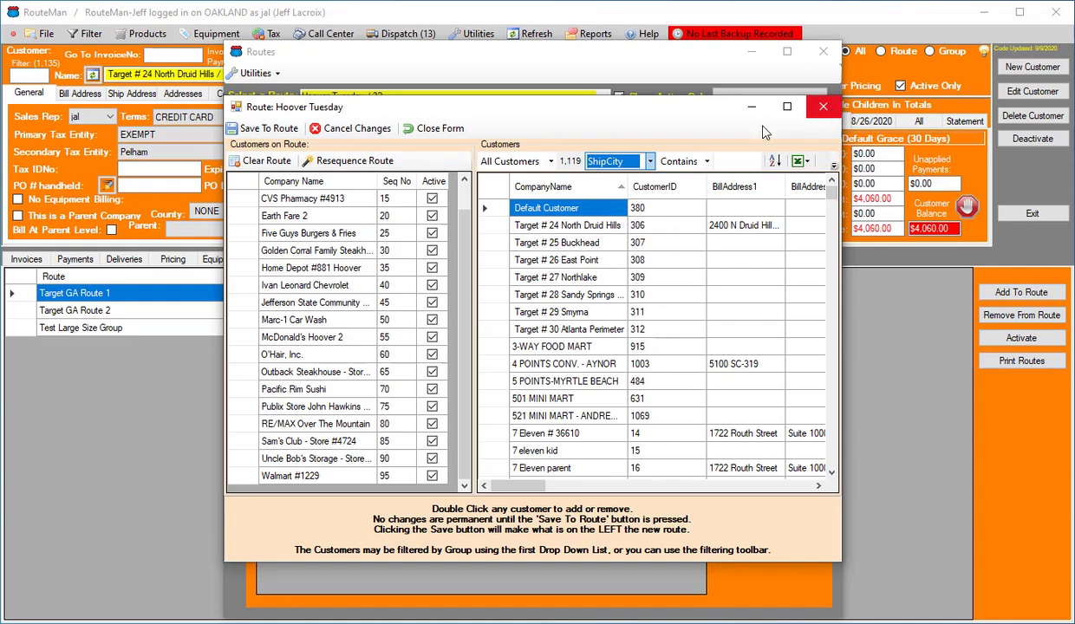
pyautogui.click(270, 129)
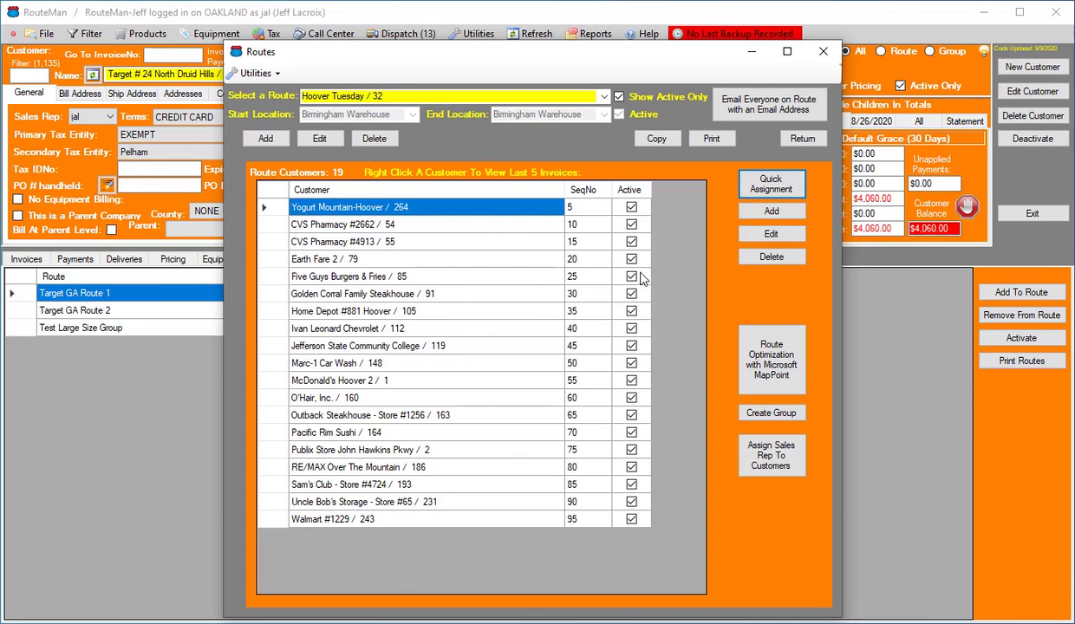
# Move Yogurt Mountain-Hoover to the end of the route by setting its sequence number to 98, and save the order
pyautogui.click(774, 235)
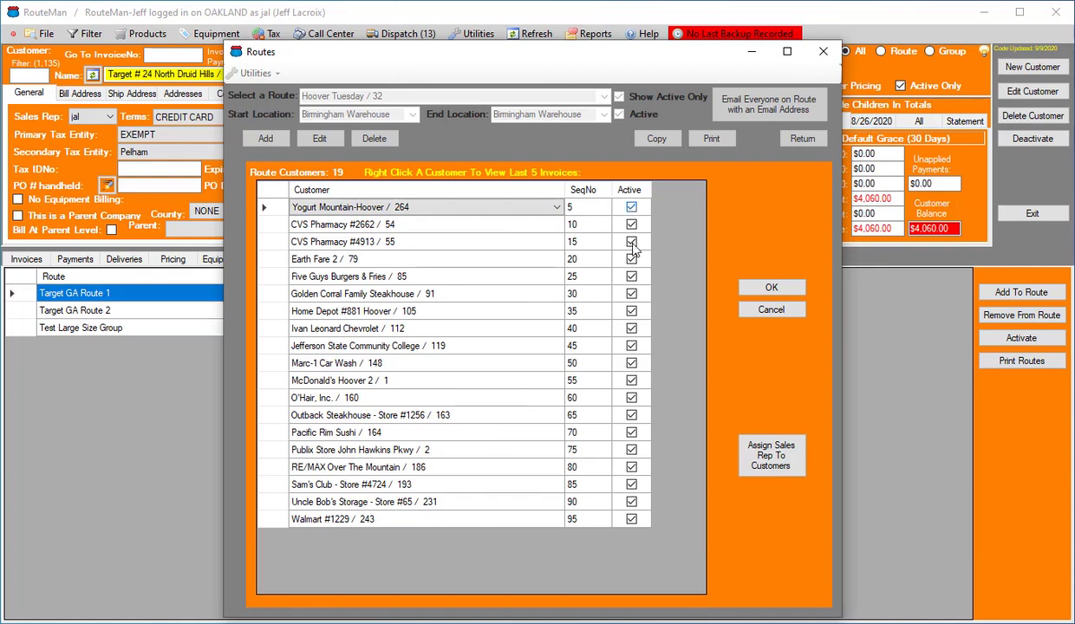
pyautogui.click(585, 207)
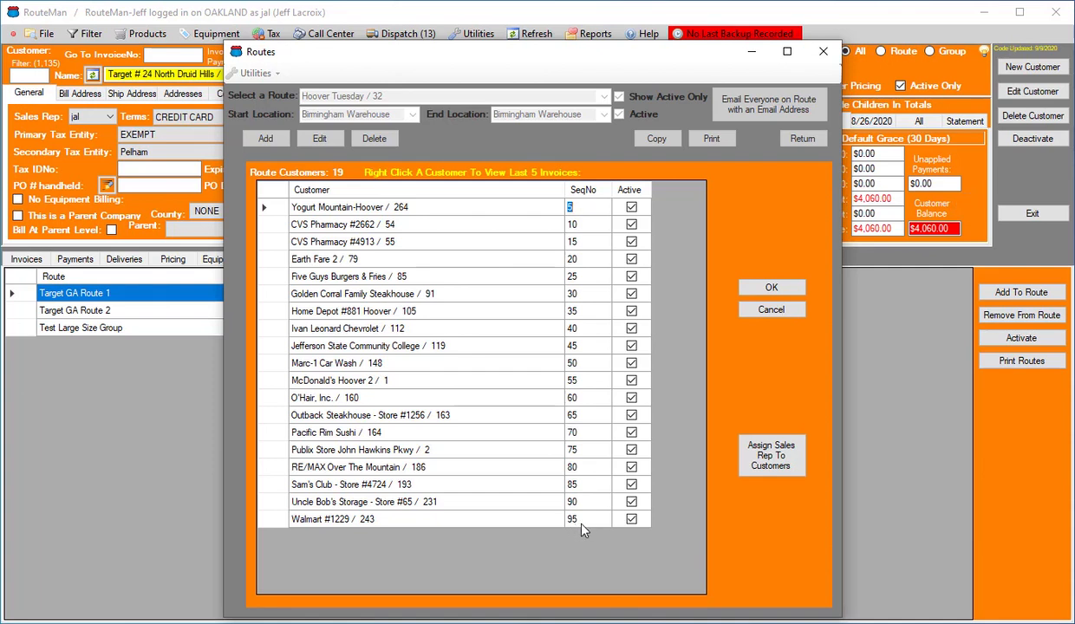
pyautogui.write('98')
pyautogui.press('Return')
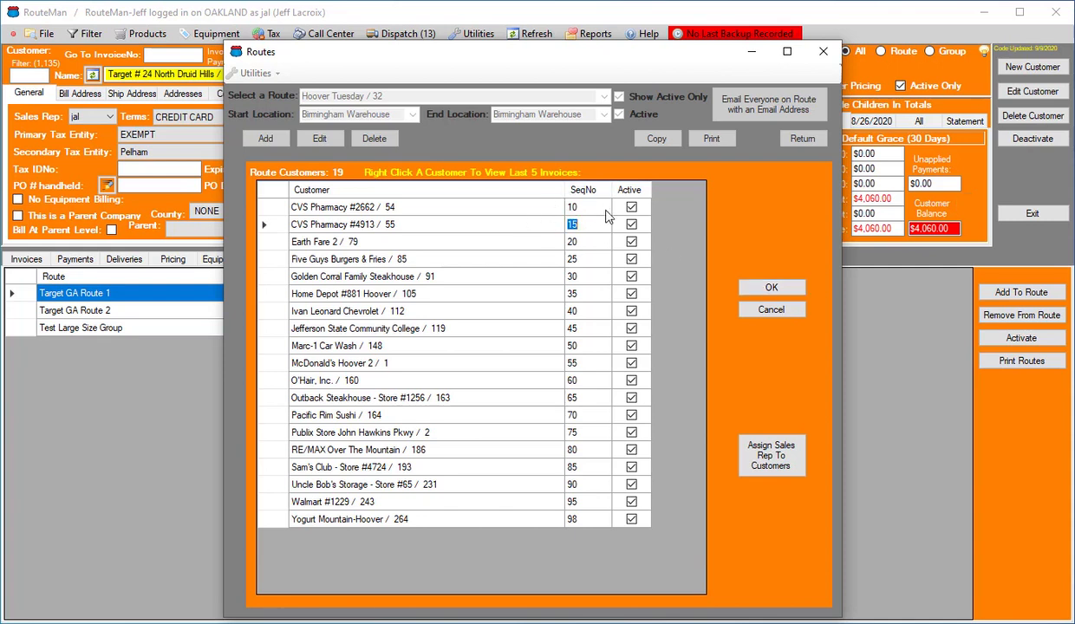
pyautogui.click(769, 287)
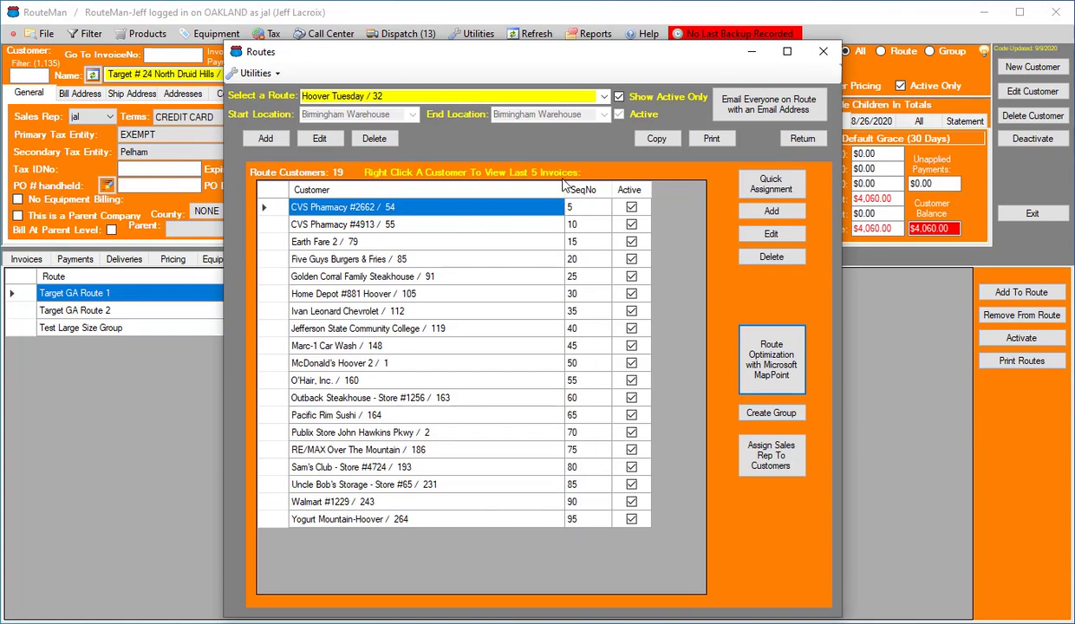
# Set the sequence numbers of Golden Corral to 1, Jefferson State to 2, O'Hair, Inc. to 3 and RE/MAX to 4, and save
pyautogui.click(772, 235)
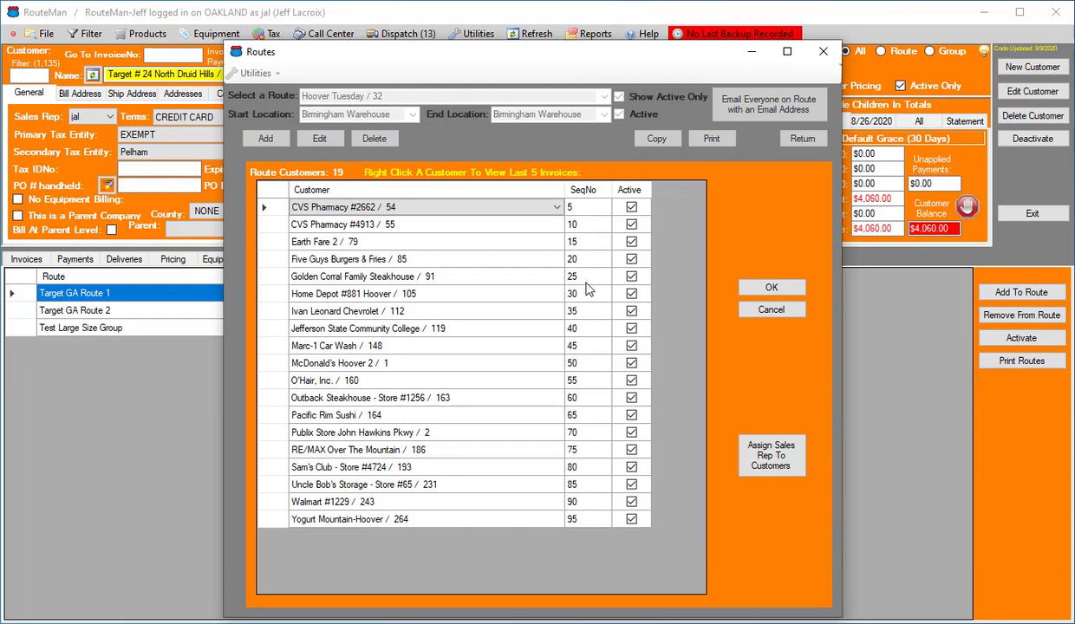
pyautogui.click(584, 283)
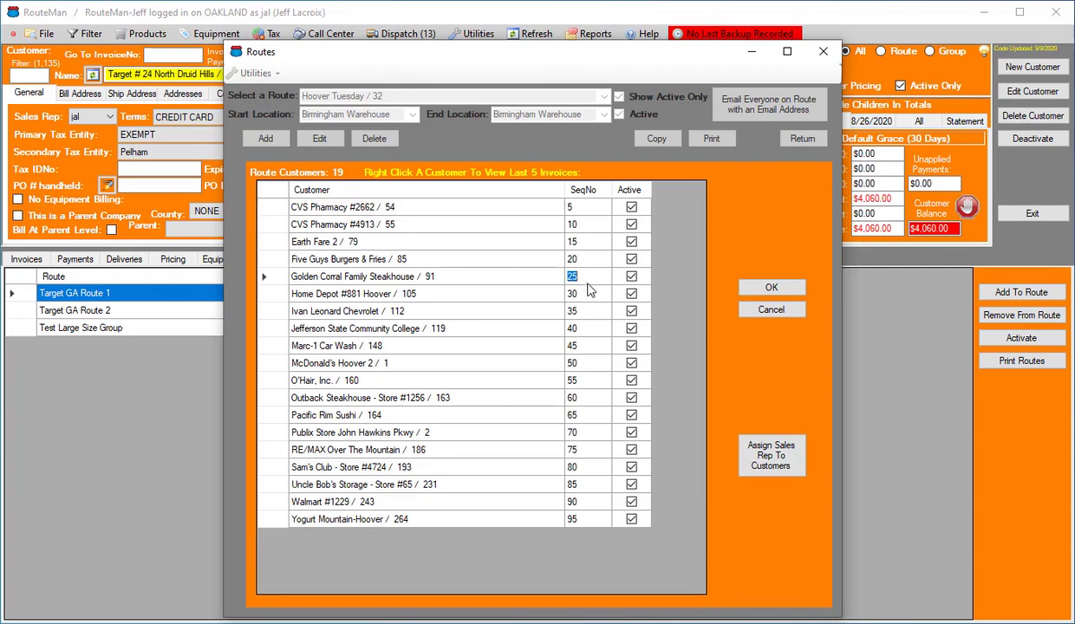
pyautogui.write('1')
pyautogui.click(577, 329)
pyautogui.write('2')
pyautogui.click(579, 381)
pyautogui.write('3')
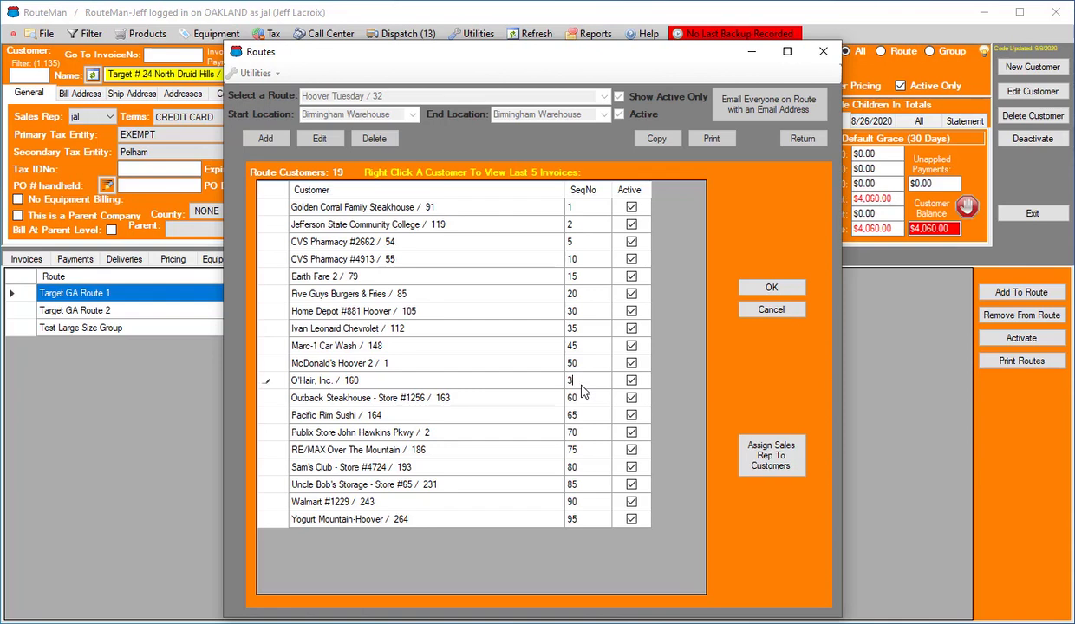
pyautogui.click(583, 452)
pyautogui.write('4')
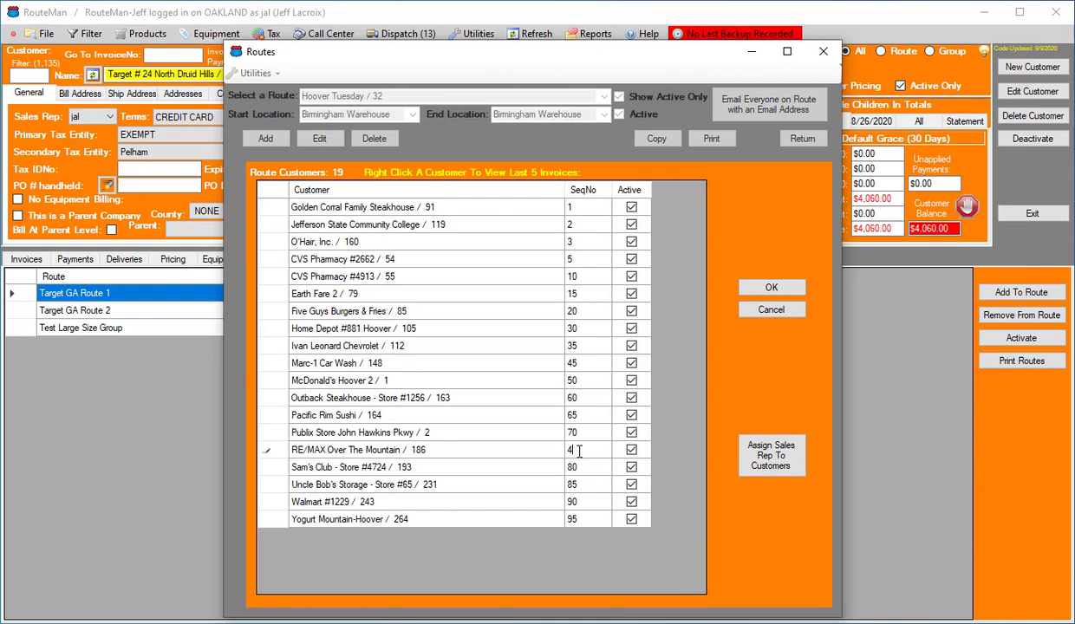
pyautogui.click(774, 289)
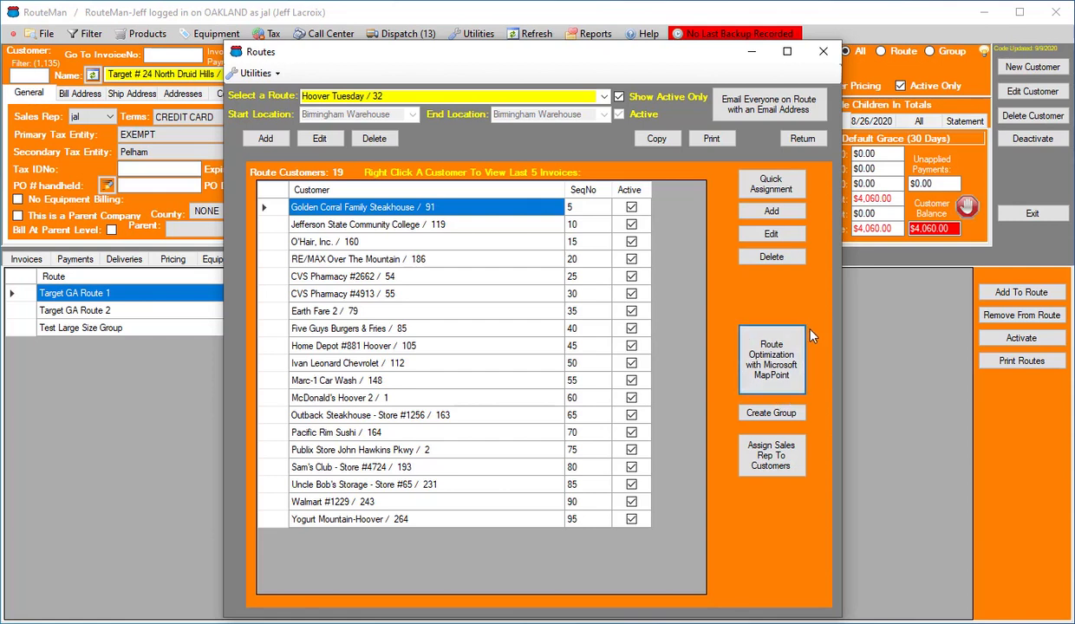
pyautogui.click(767, 341)
# Copy the Hoover Tuesday route as Hoover Monday, select the copy in the route list, and return to the customer screen
pyautogui.click(656, 139)
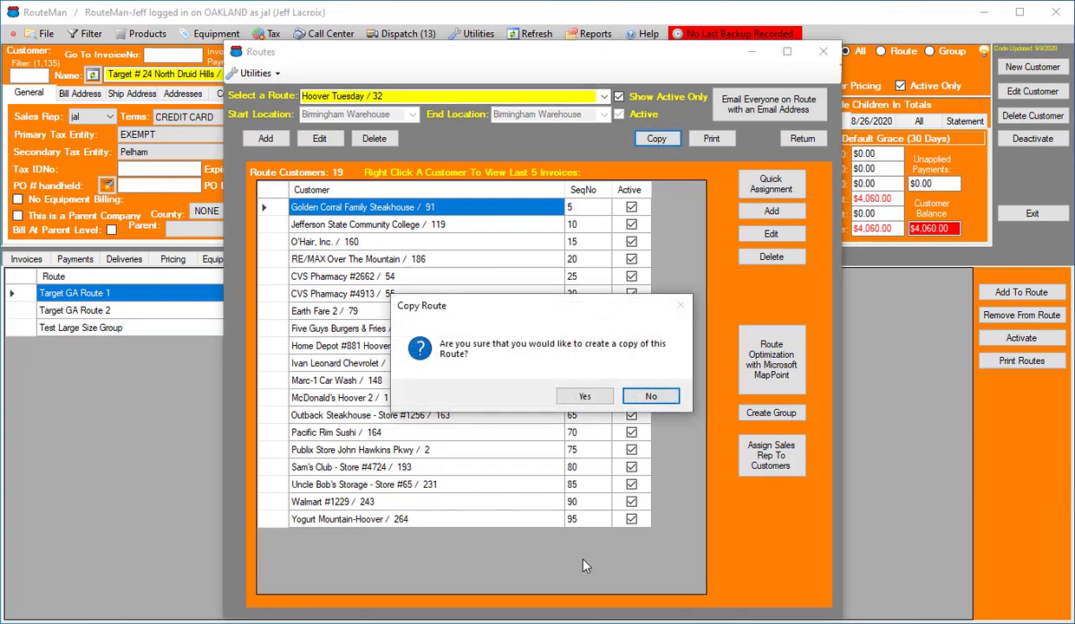
pyautogui.click(586, 397)
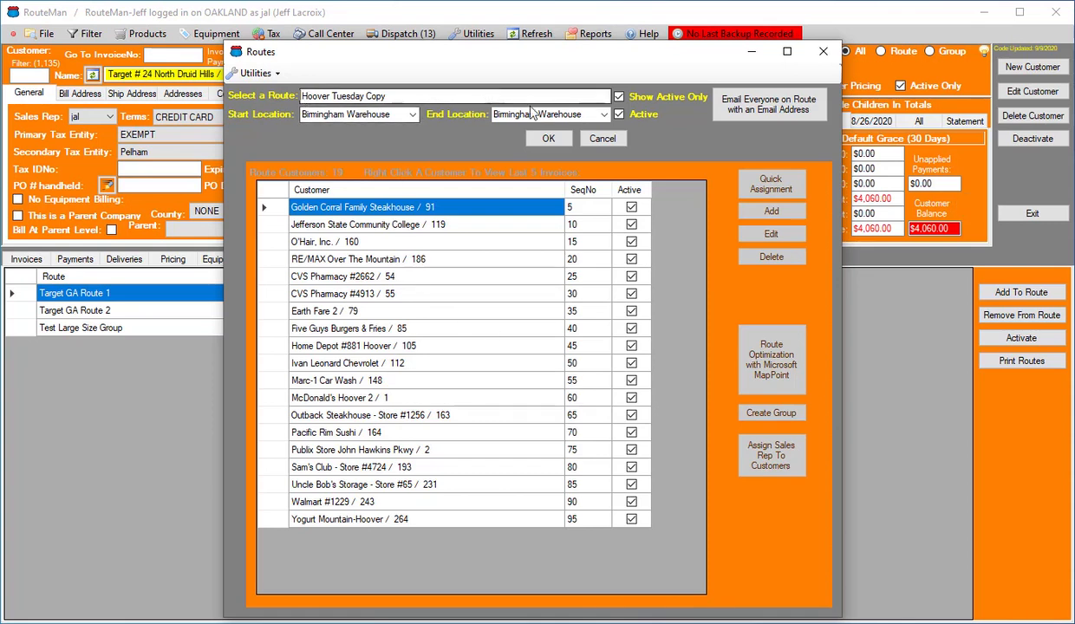
pyautogui.click(606, 97)
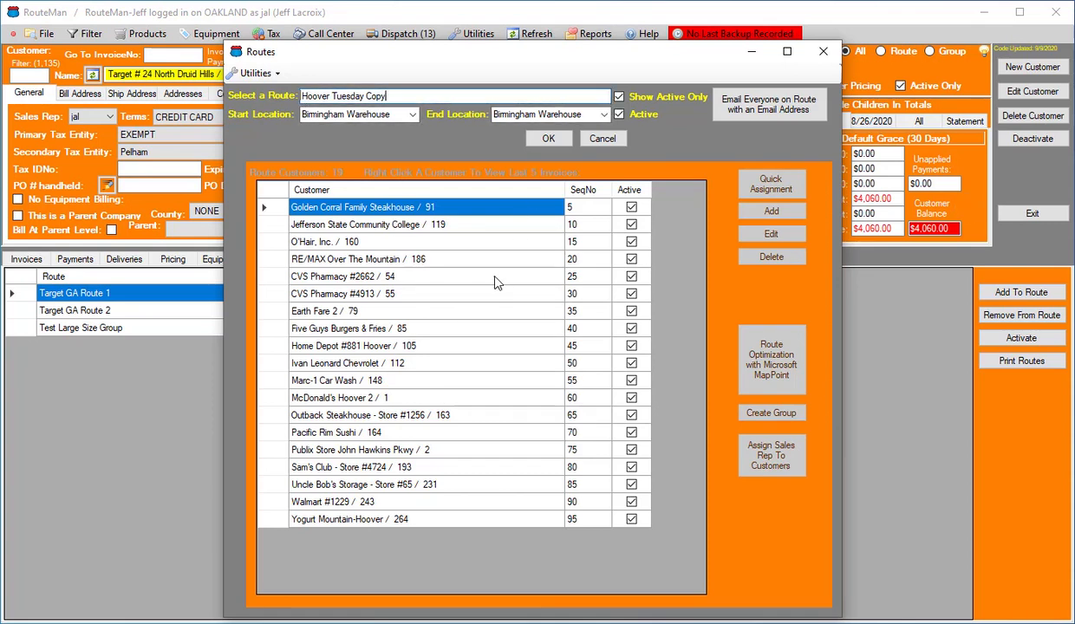
pyautogui.press('BackSpace')
pyautogui.press('BackSpace')
pyautogui.press('BackSpace')
pyautogui.press('BackSpace')
pyautogui.press('BackSpace')
pyautogui.press('BackSpace')
pyautogui.press('BackSpace')
pyautogui.press('BackSpace')
pyautogui.press('BackSpace')
pyautogui.press('BackSpace')
pyautogui.press('BackSpace')
pyautogui.press('BackSpace')
pyautogui.write('Monday')
pyautogui.click(538, 141)
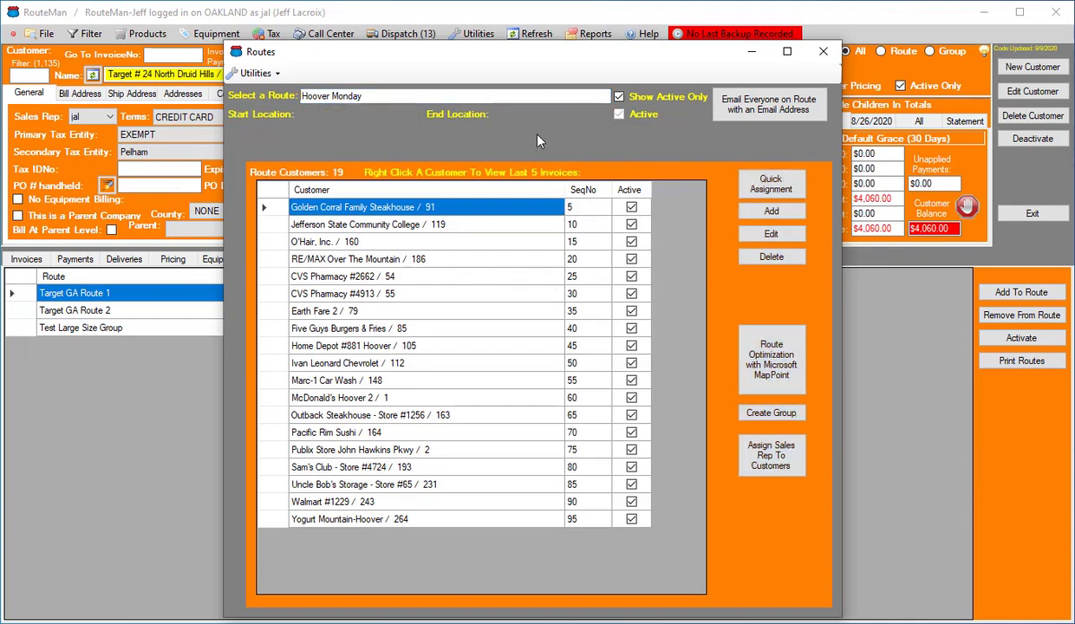
pyautogui.click(604, 97)
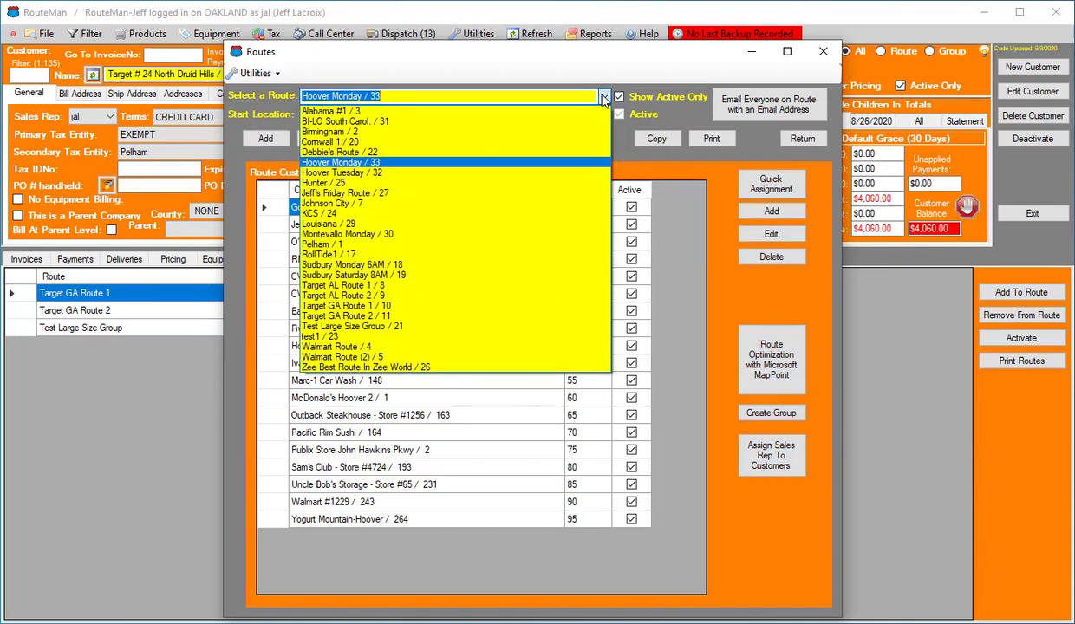
pyautogui.click(488, 164)
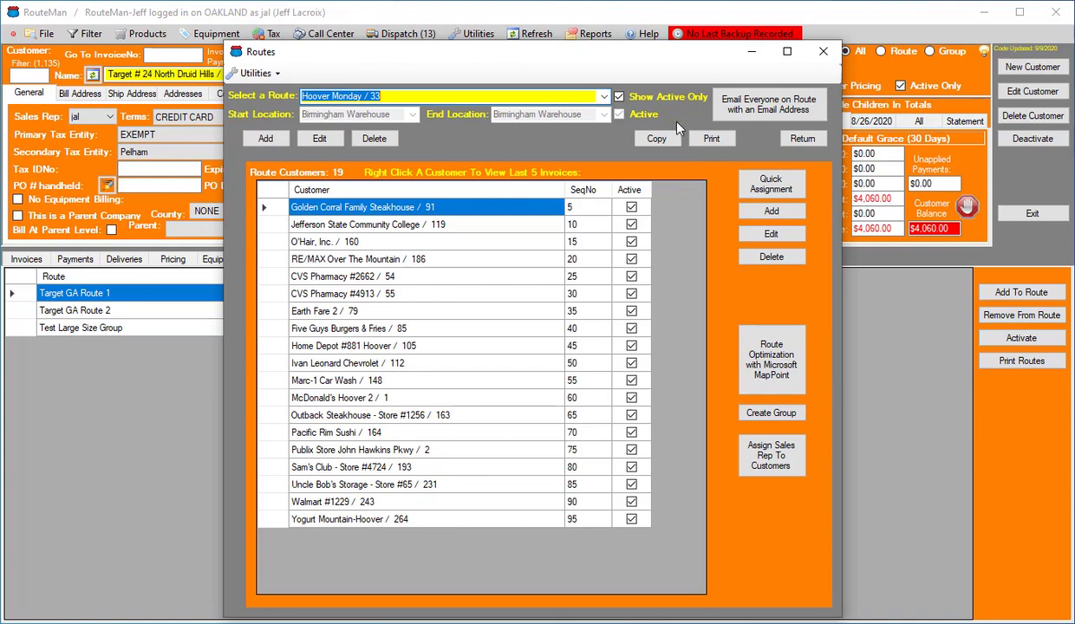
pyautogui.click(803, 140)
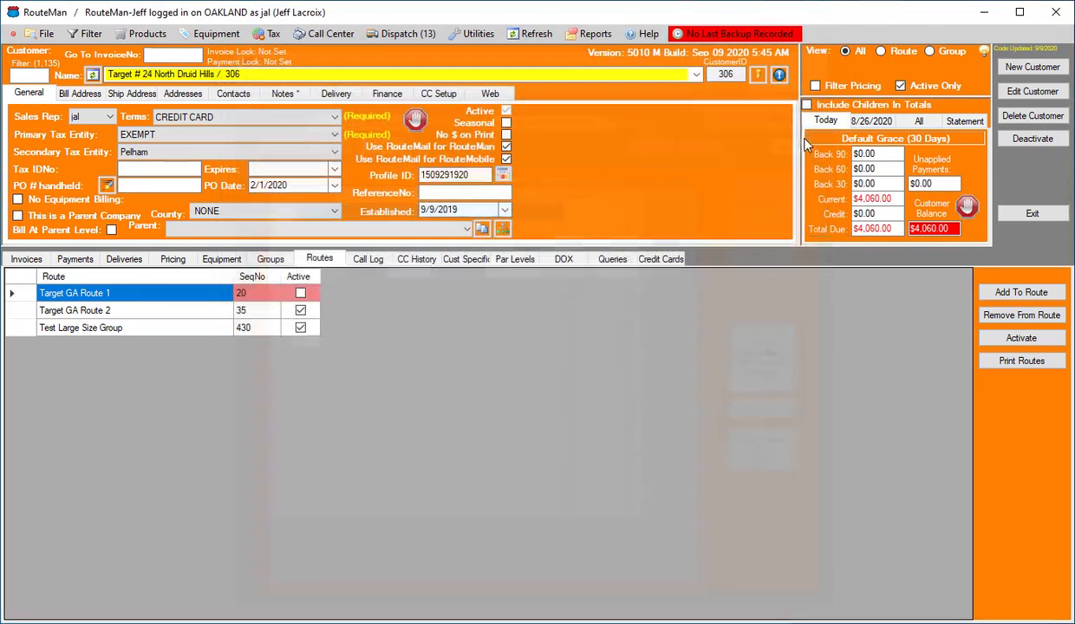
# Open the customer record 3-WAY FOOD MART
pyautogui.click(678, 73)
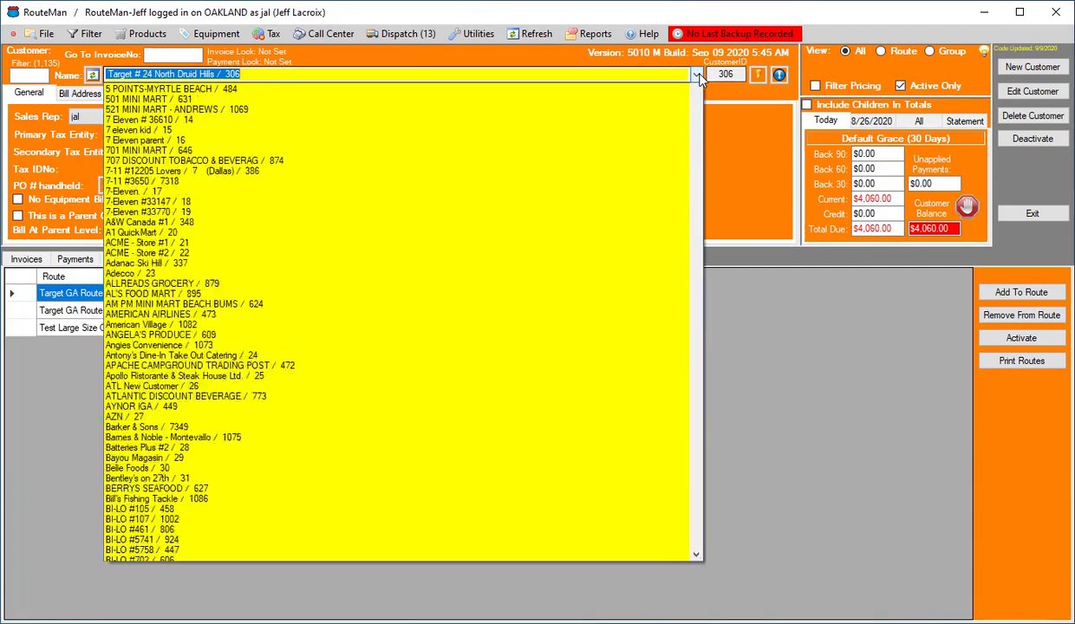
pyautogui.click(609, 151)
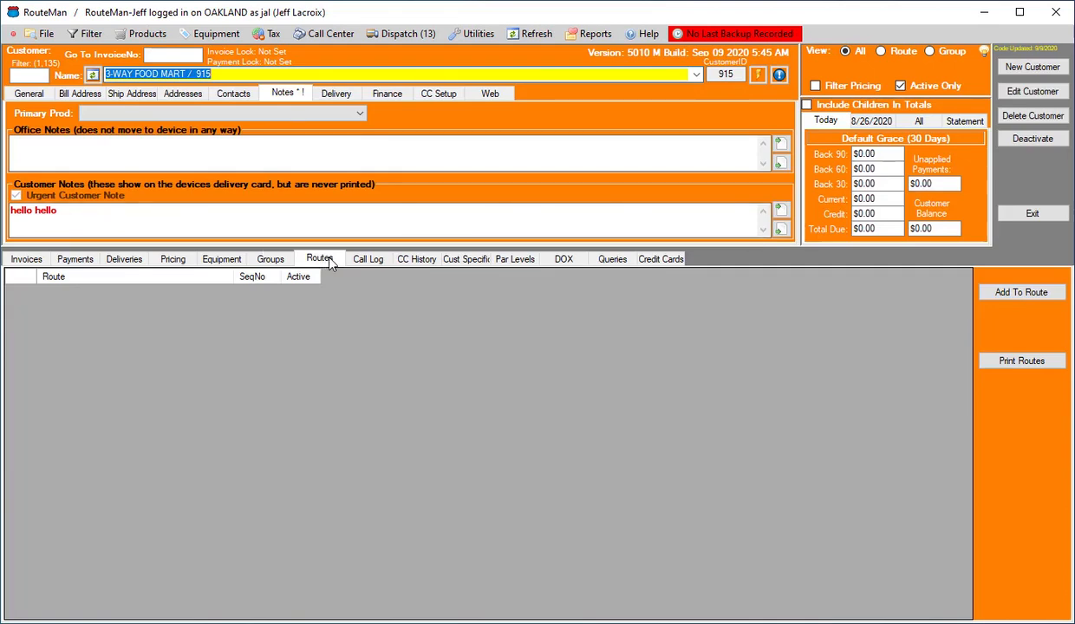
pyautogui.click(46, 35)
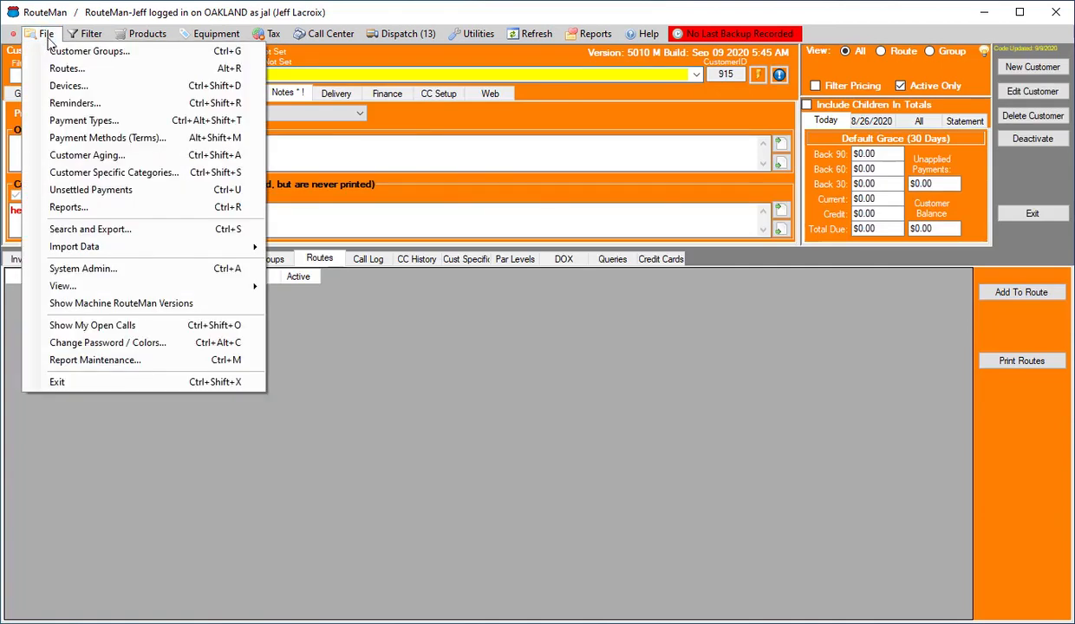
pyautogui.click(741, 265)
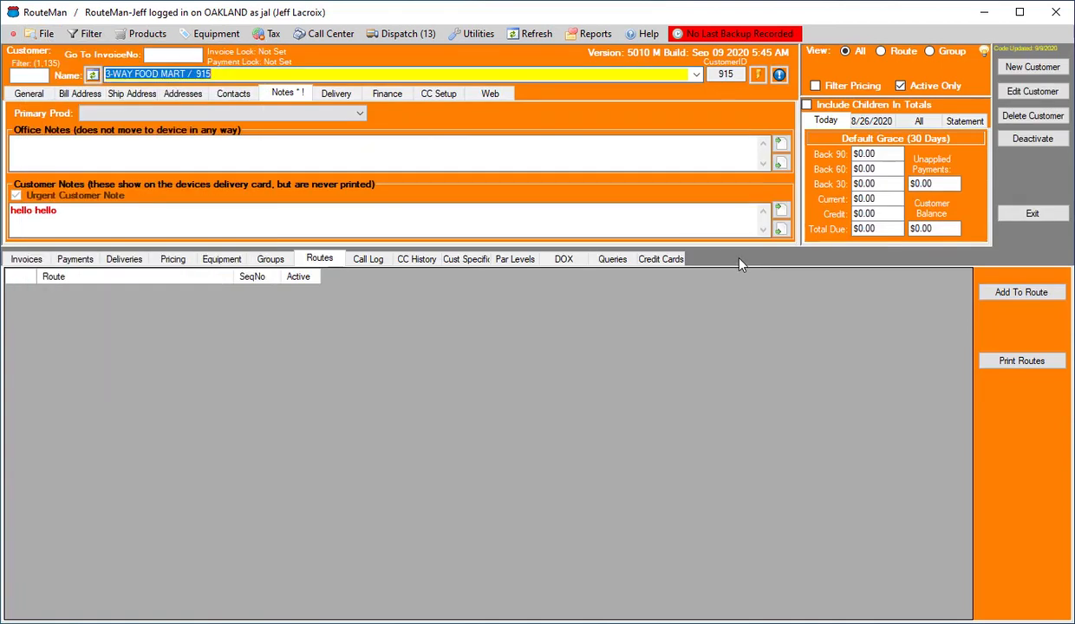
# Add 3-WAY FOOD MART to the Hoover Monday route directly after O'Hair, Inc
pyautogui.click(1014, 295)
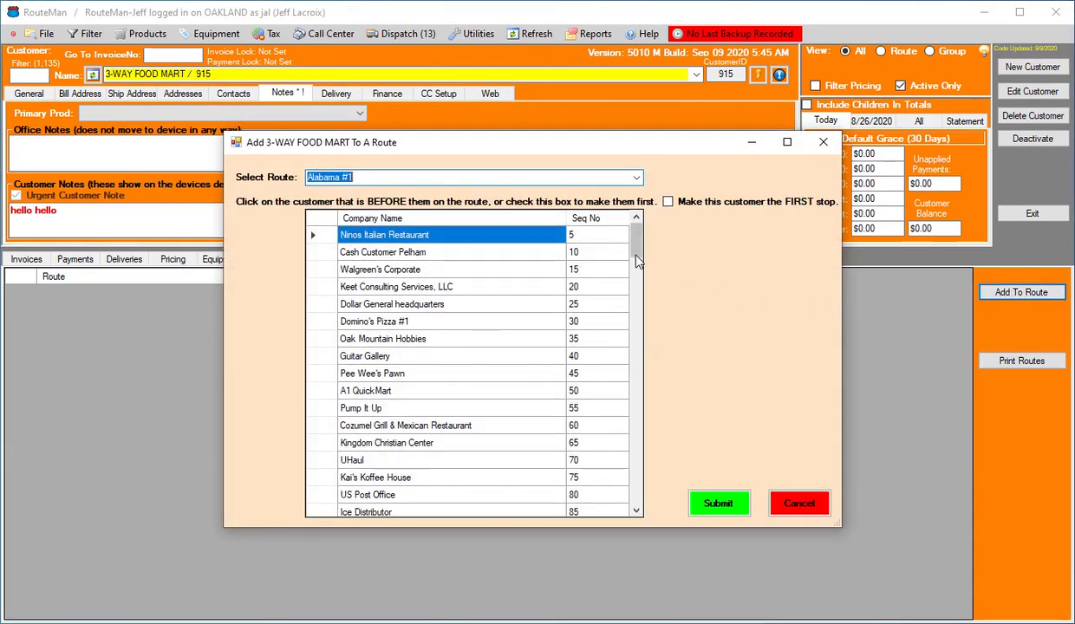
pyautogui.click(636, 177)
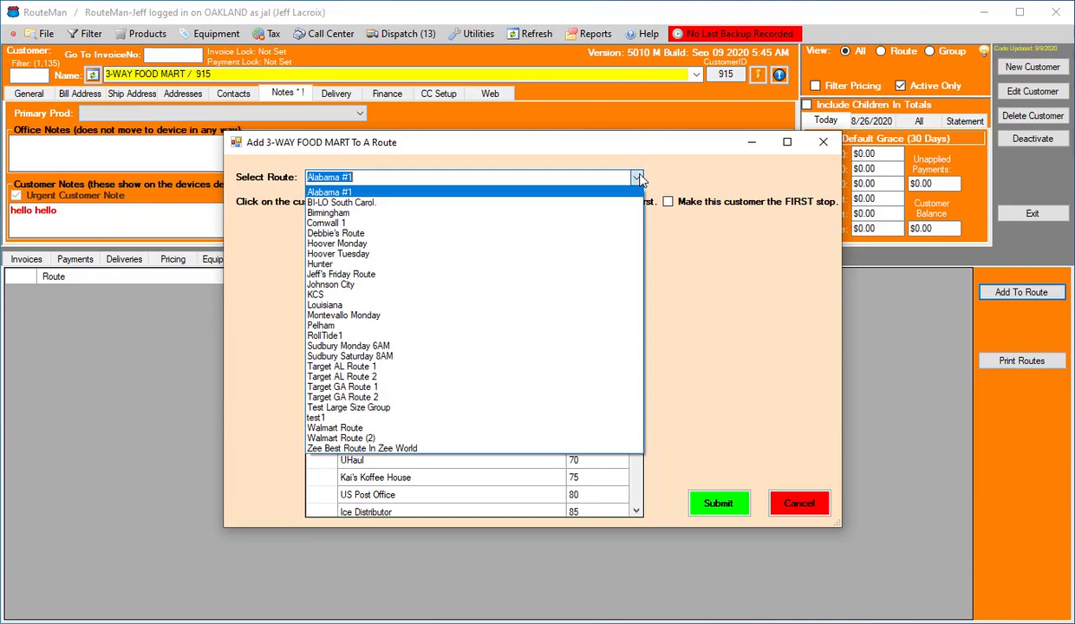
pyautogui.click(612, 245)
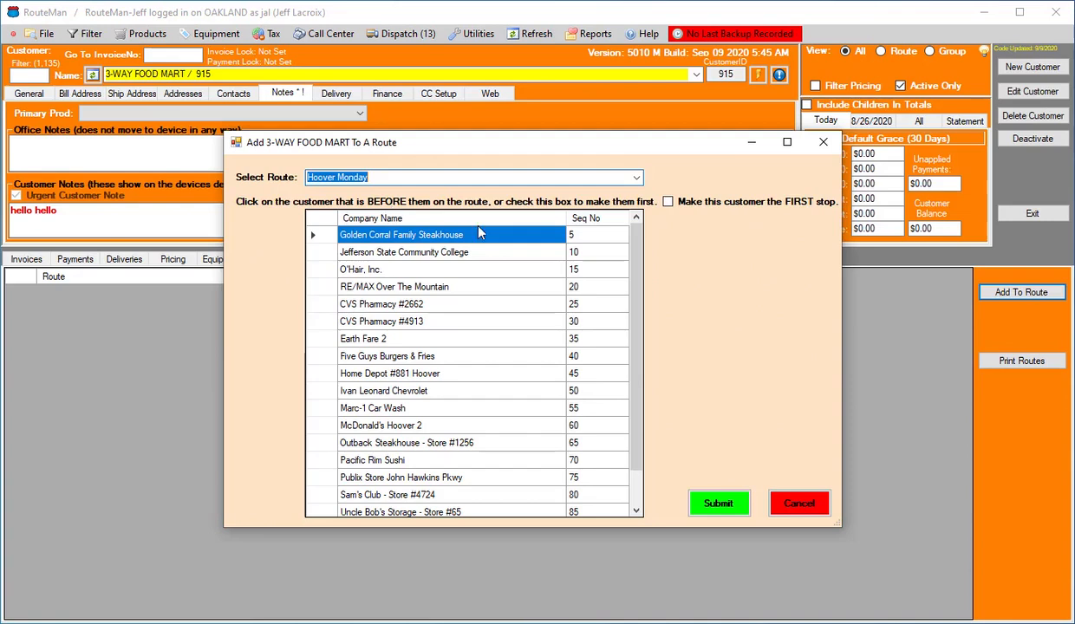
pyautogui.click(676, 207)
pyautogui.click(676, 206)
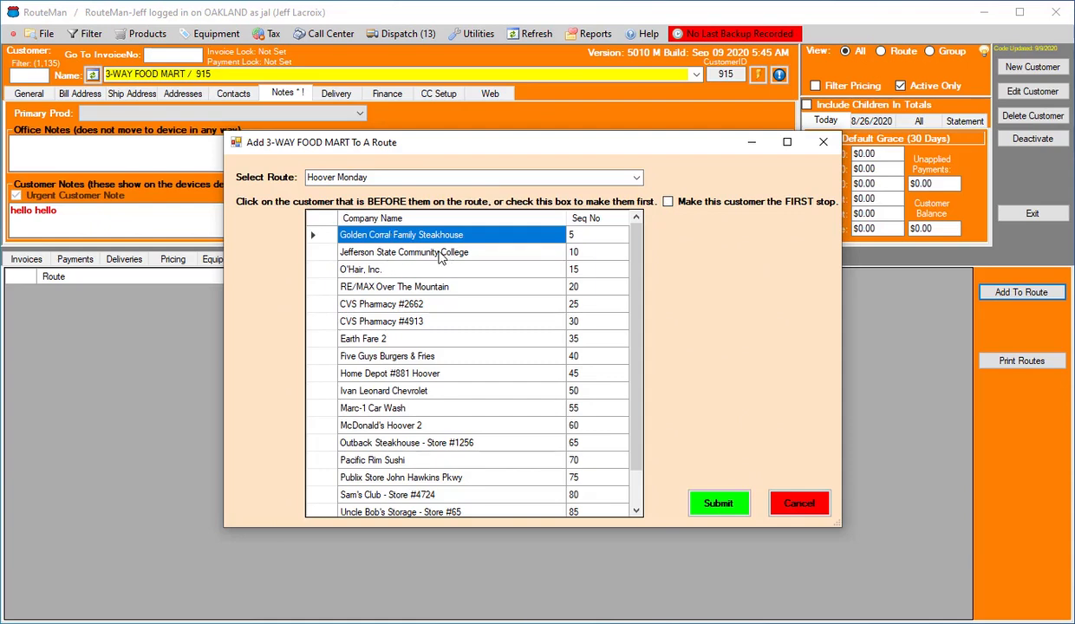
pyautogui.click(351, 269)
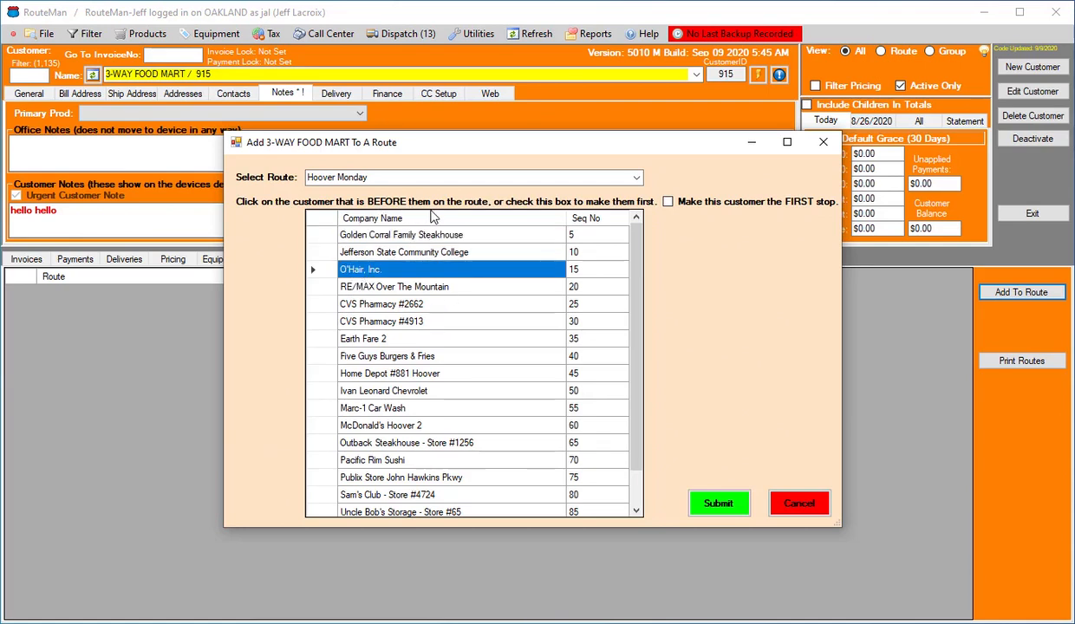
pyautogui.click(718, 503)
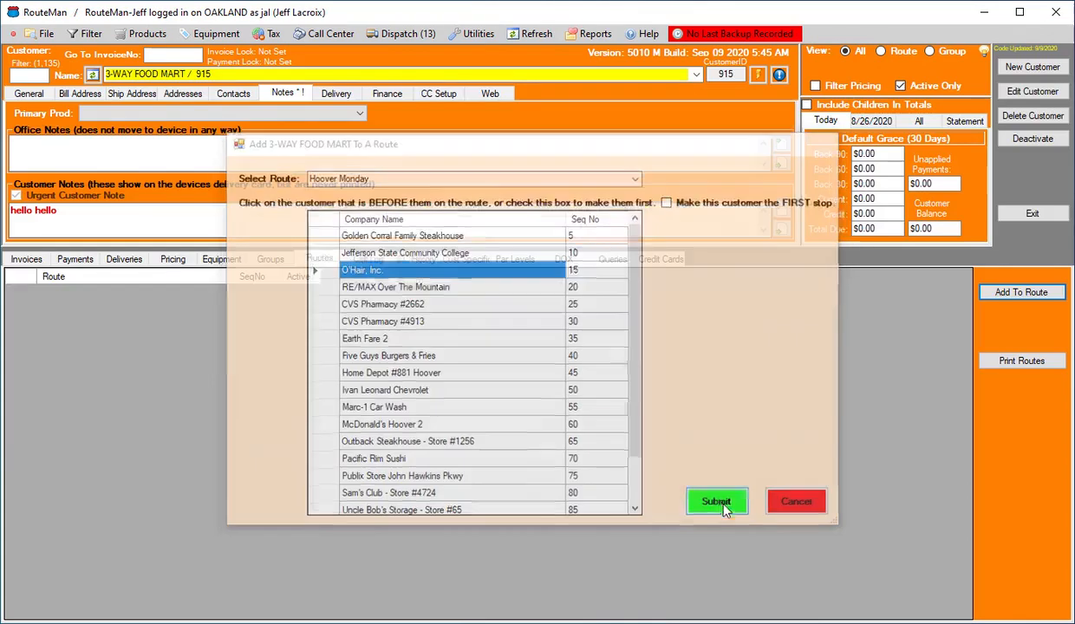